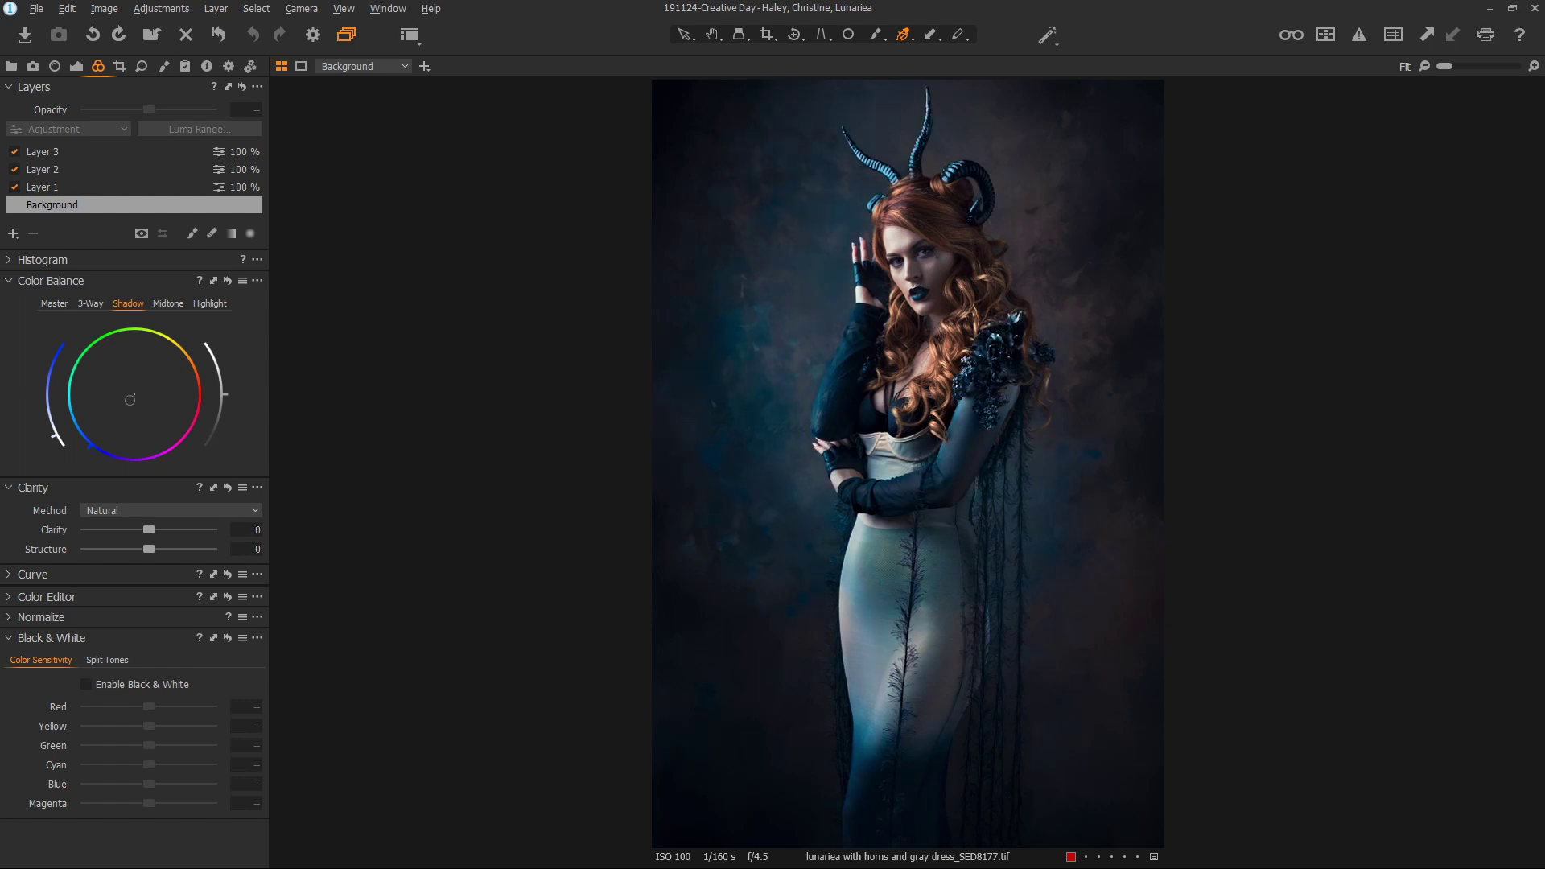
- Switch the Shadow colour balance grade so the horned portrait takes on a purple-blue cast
click(755, 442)
- Expand the Color Editor and reset the horned portrait's Hue and Saturation to 0
click(42, 597)
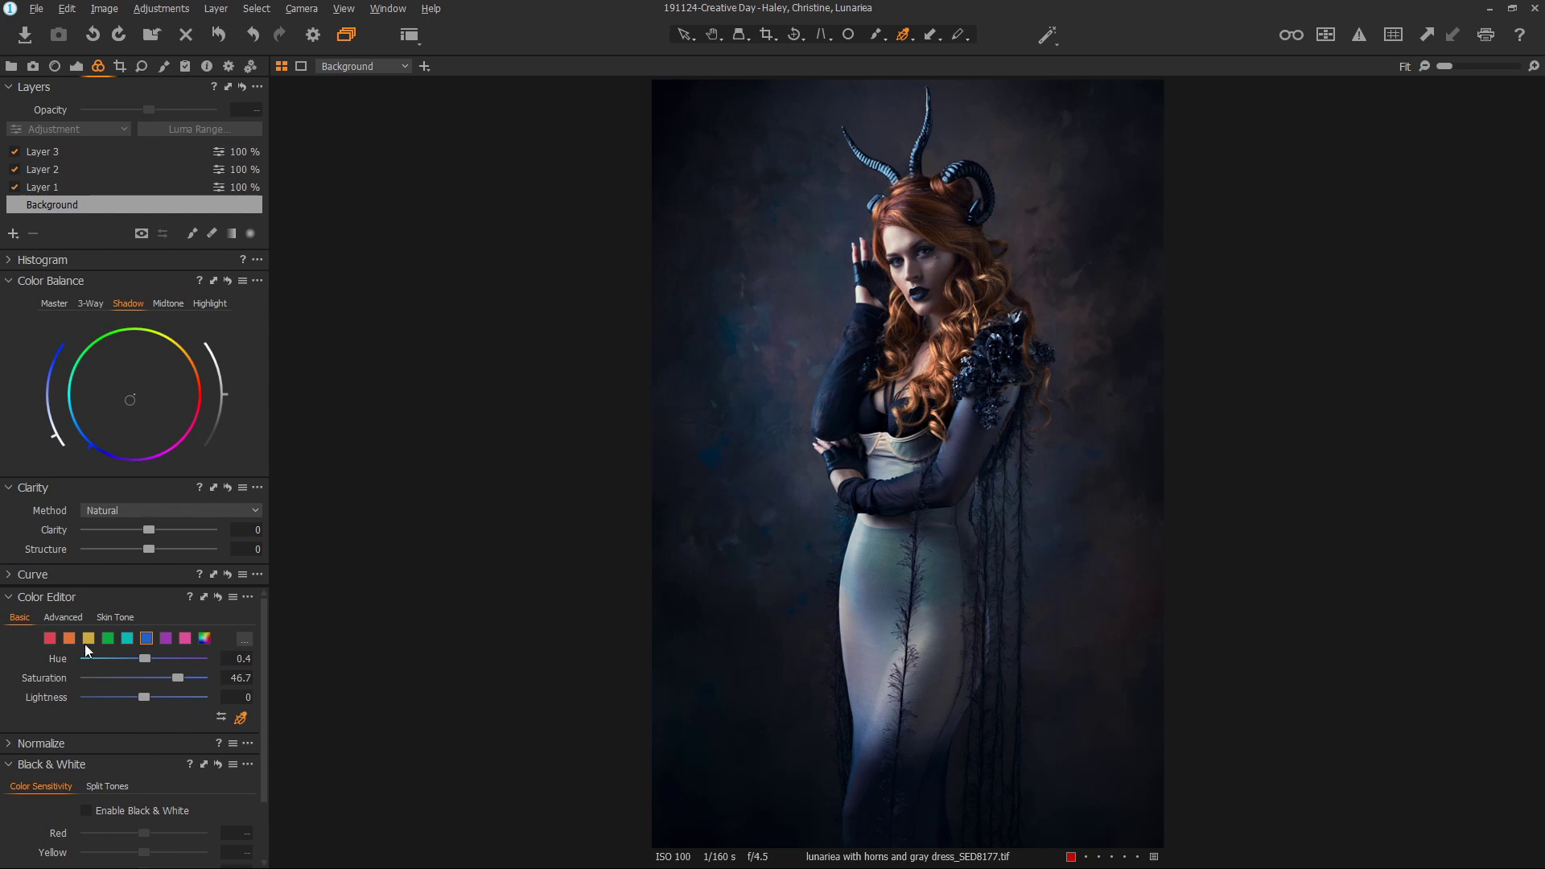
click(218, 597)
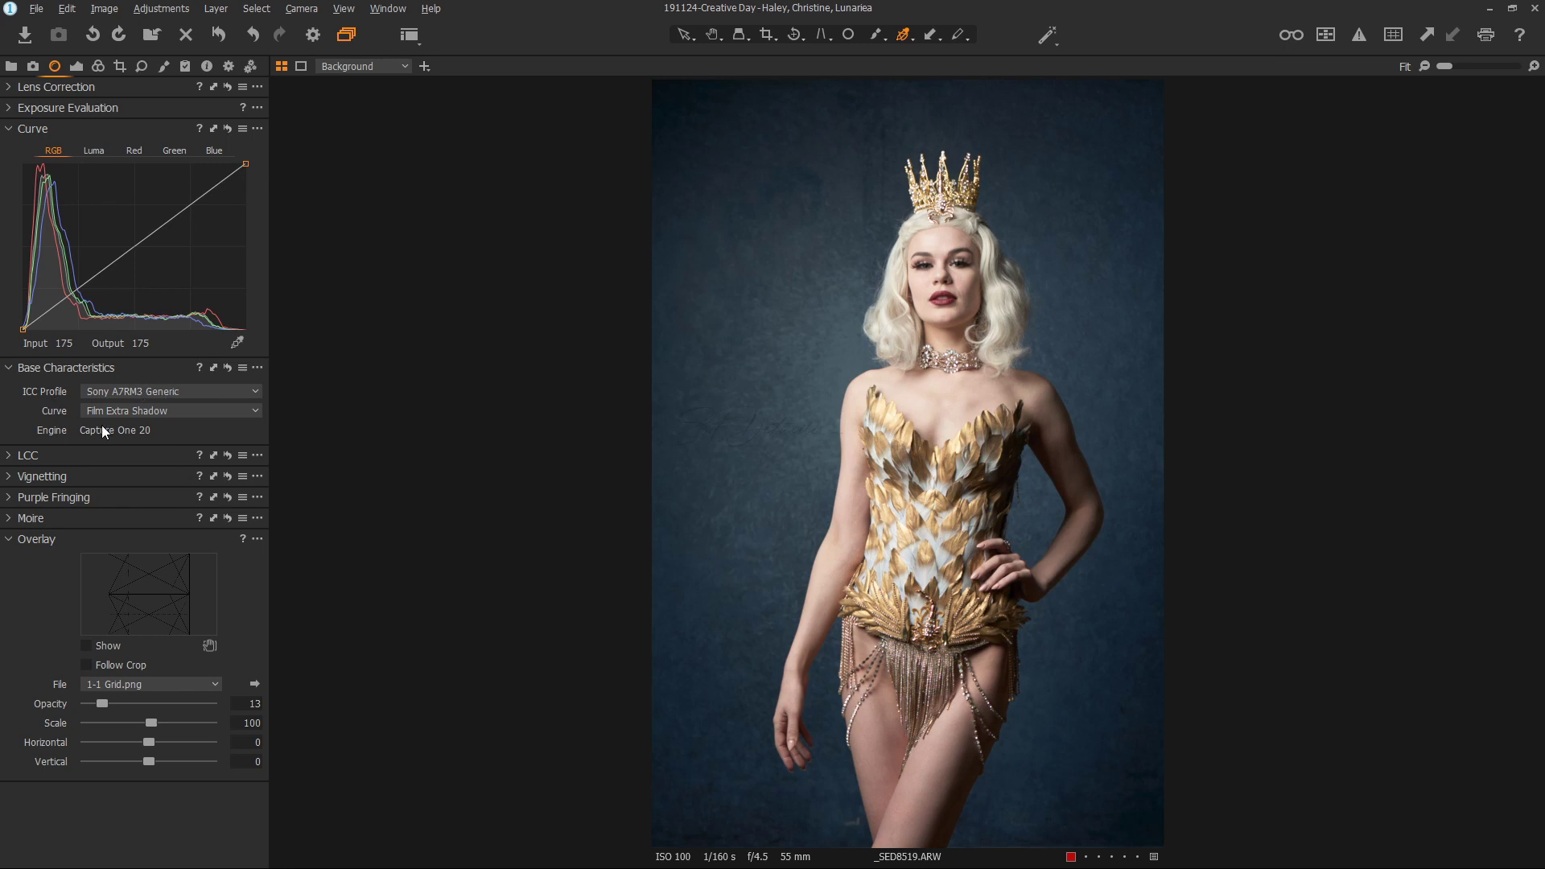
click(190, 412)
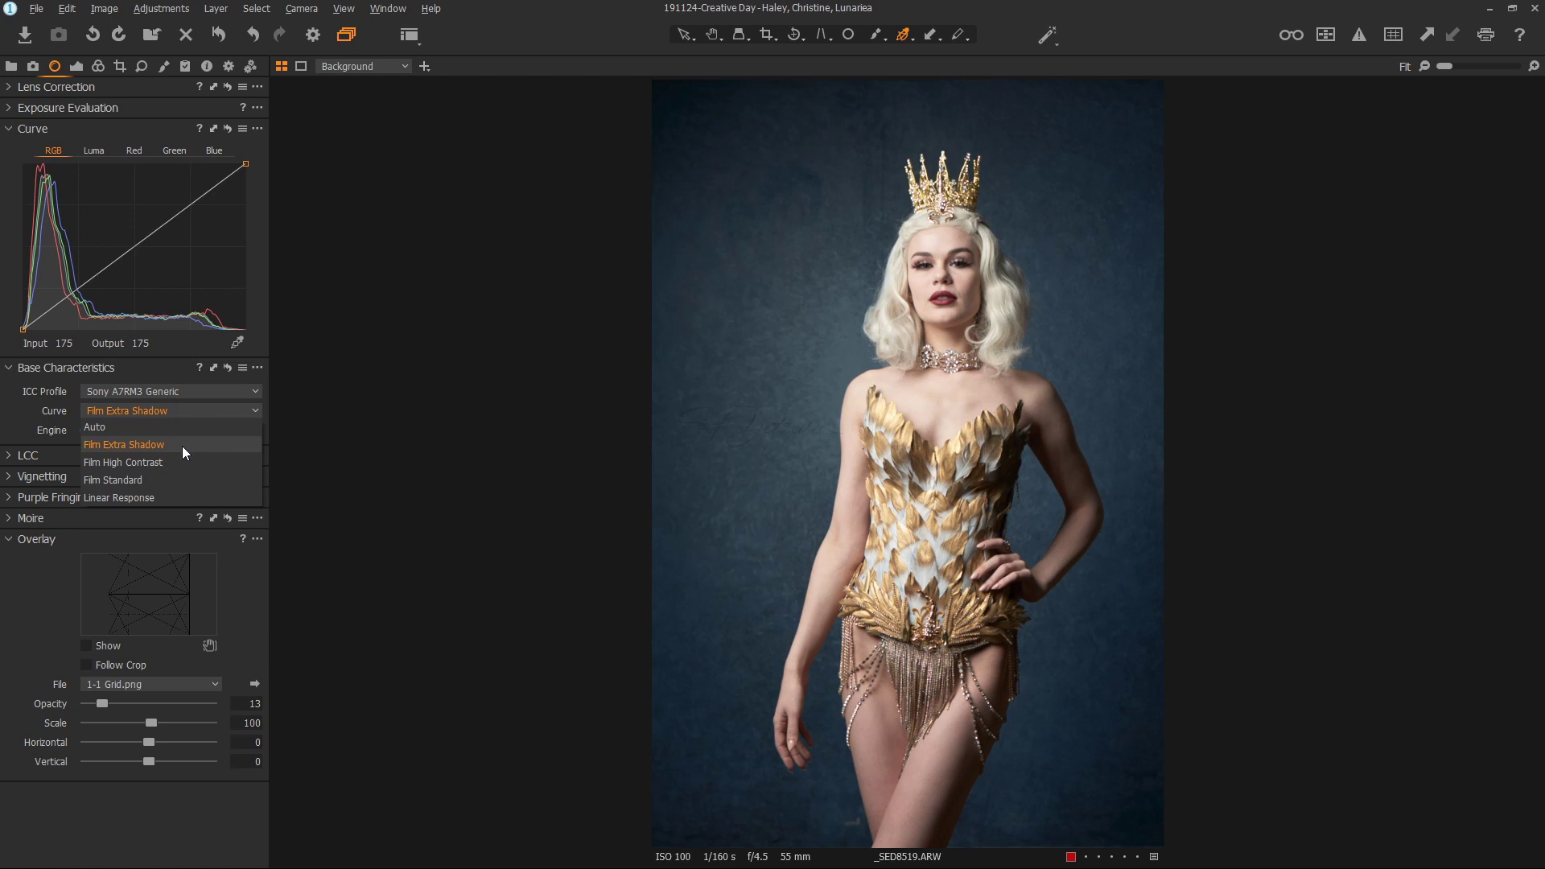
click(182, 446)
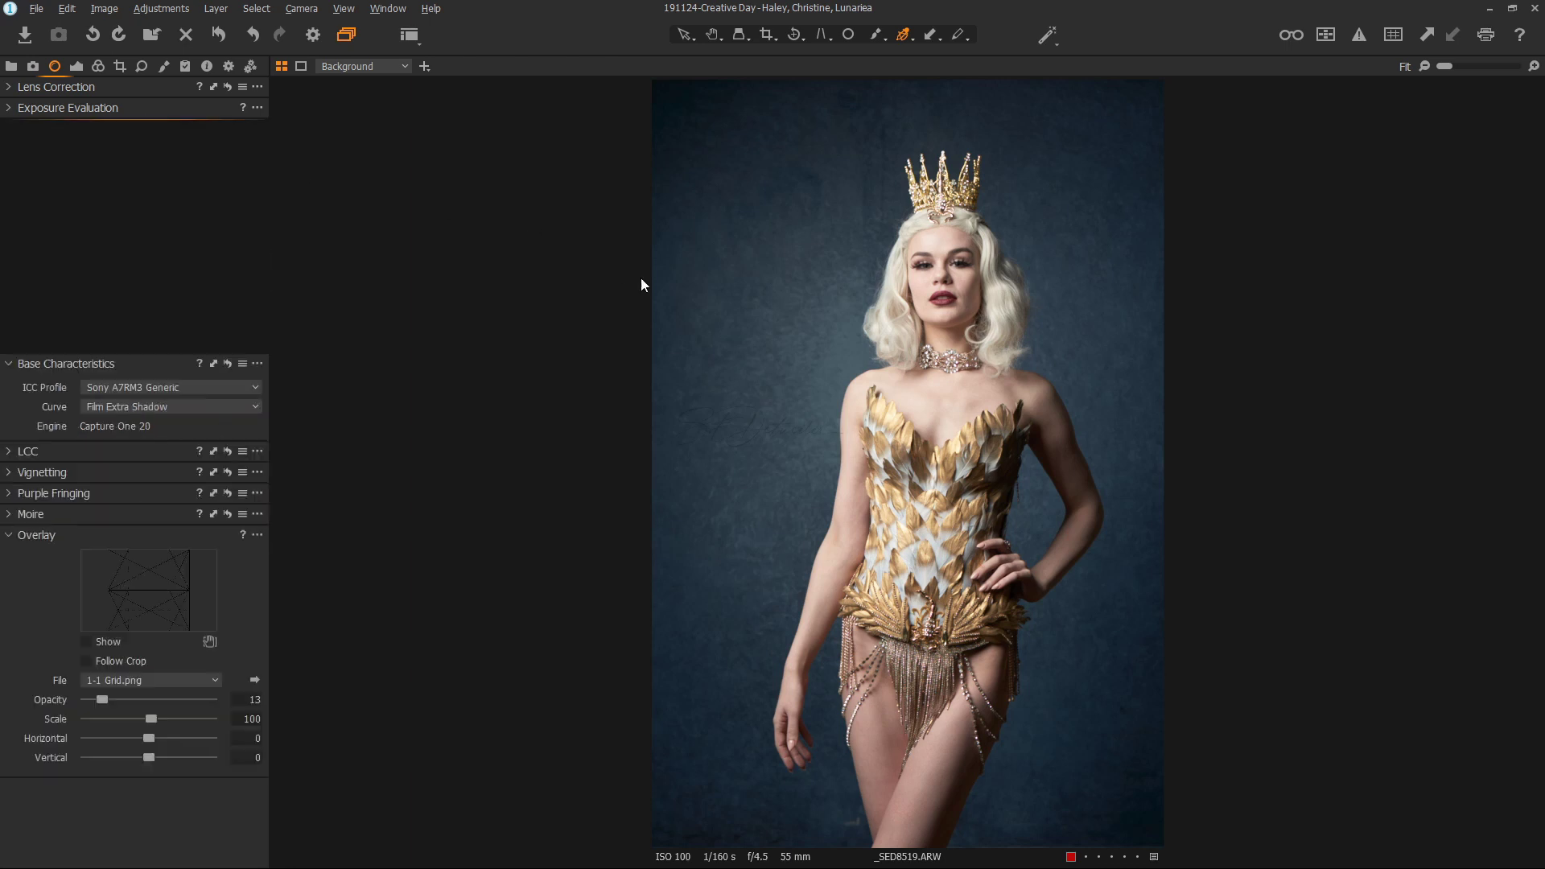
- Detach the Curve tool into a floating window, enlarge it, and position it beside the portrait
drag(146, 129, 641, 277)
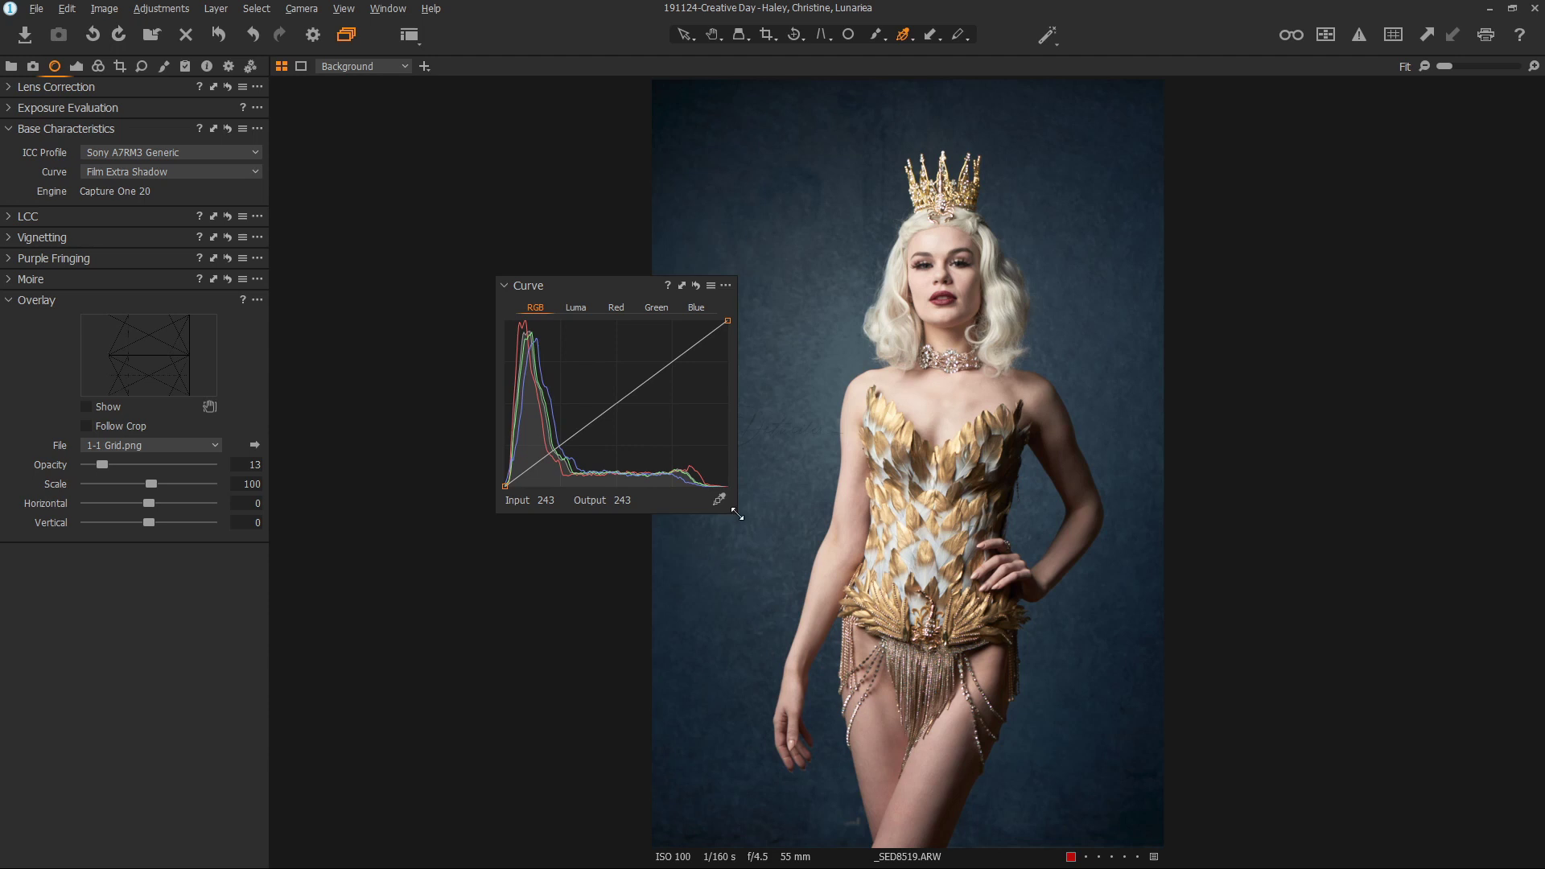
drag(736, 515, 1043, 656)
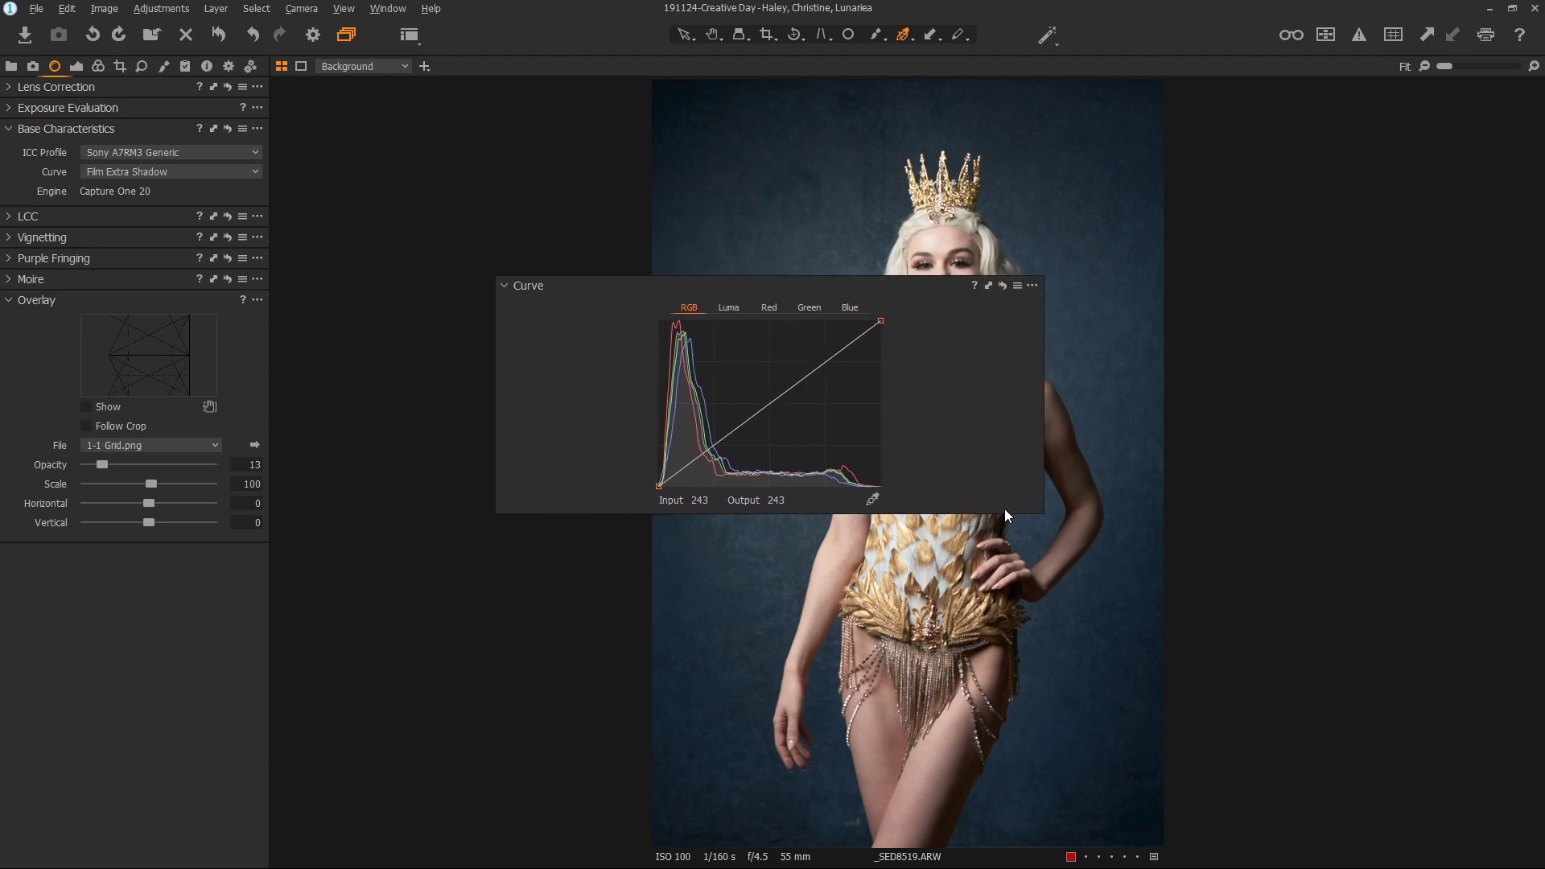
drag(1005, 514, 1007, 794)
drag(822, 283, 626, 146)
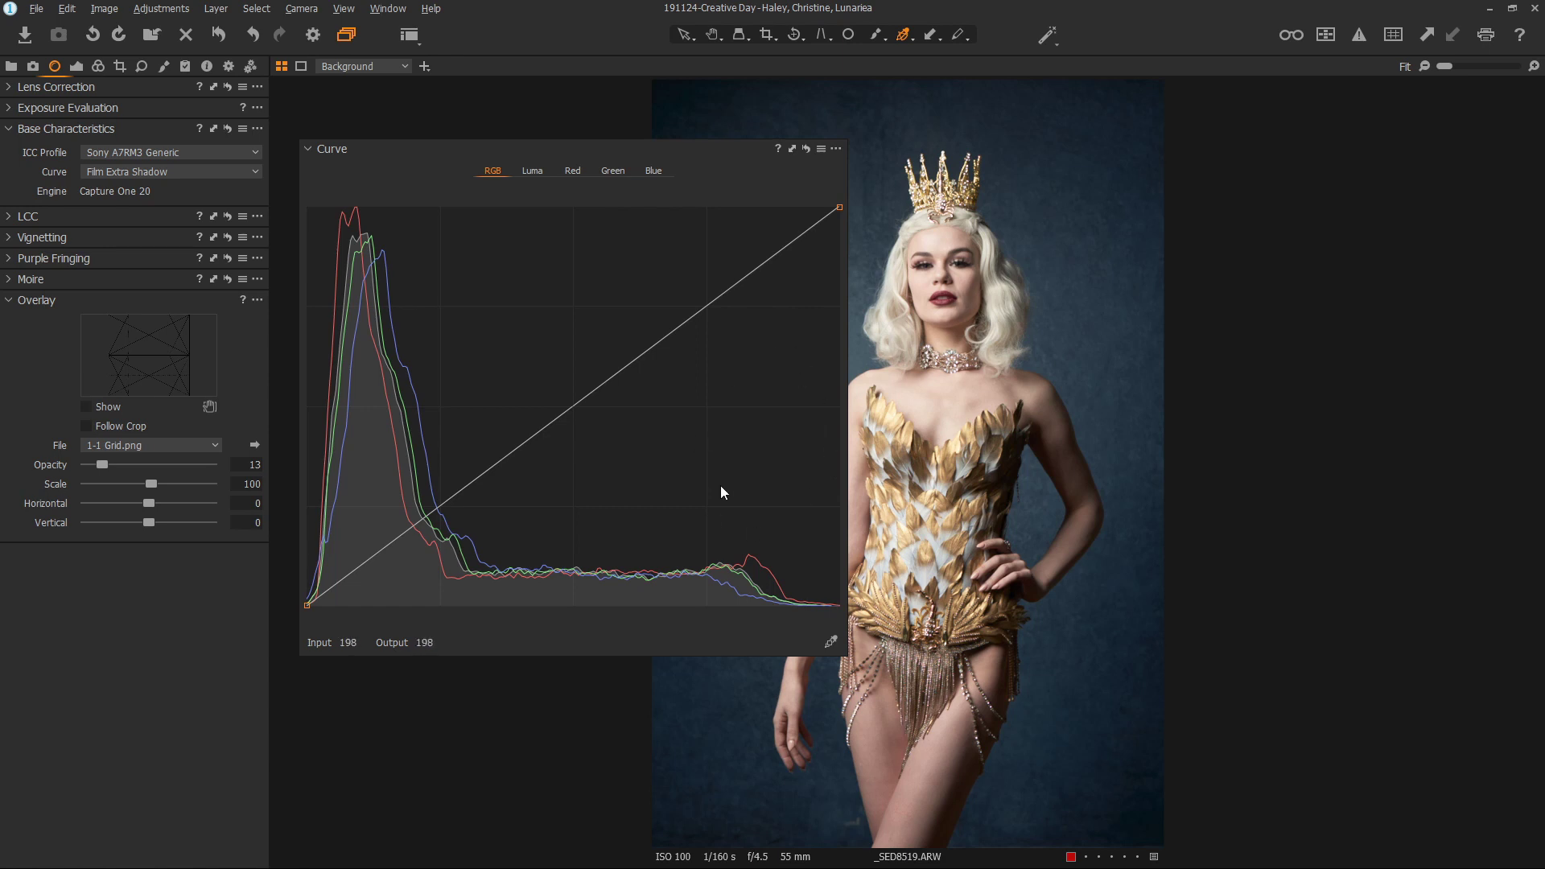
drag(693, 157, 671, 210)
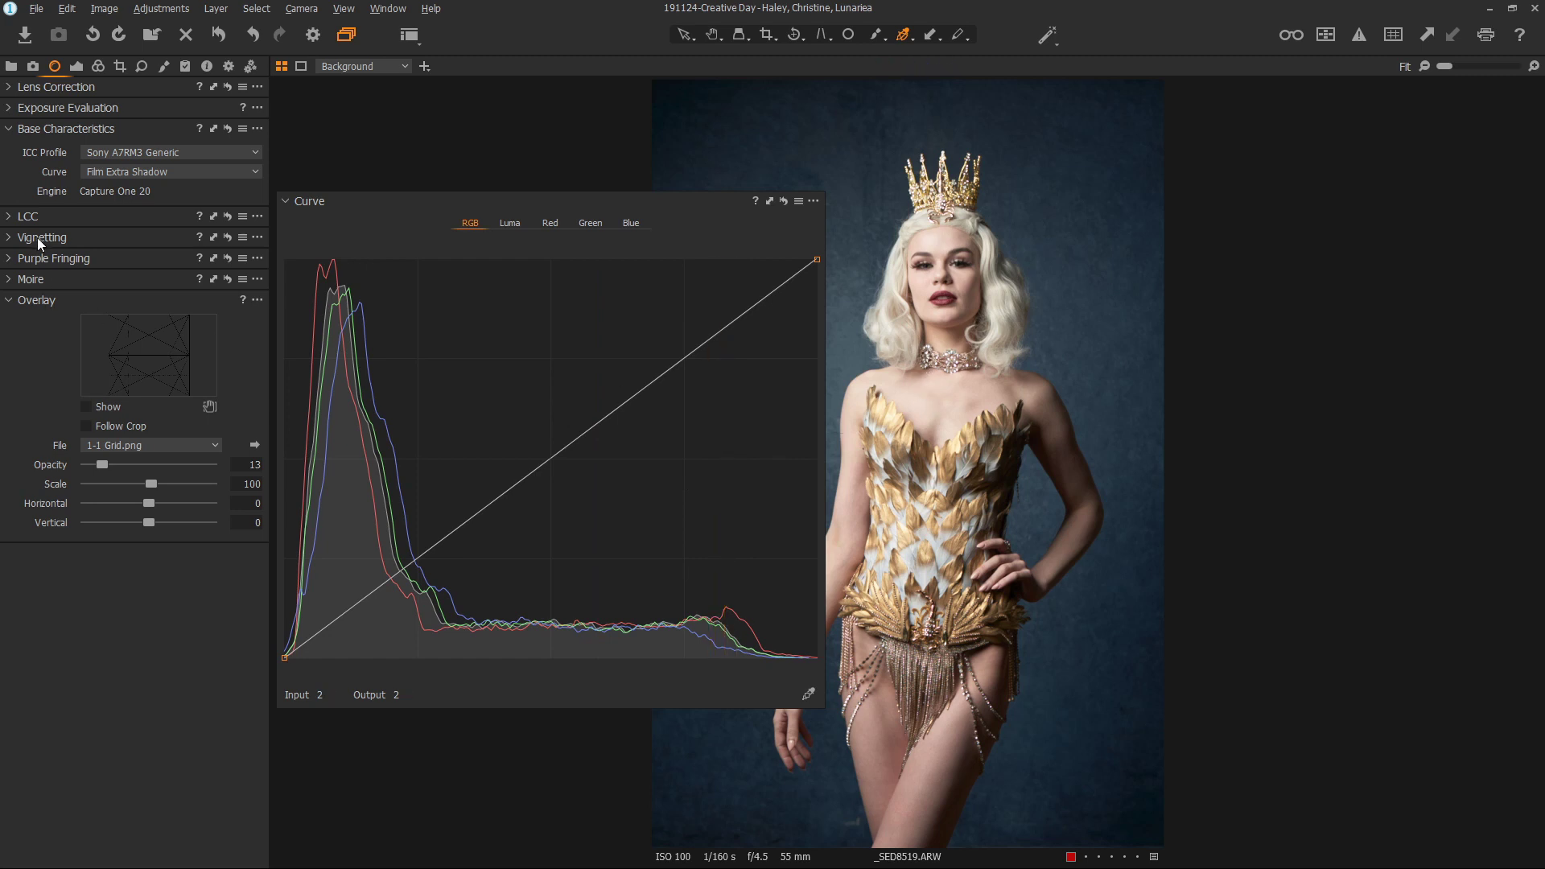
- Try Exposure at -0.36, collapse the floating Curve window, then reset Exposure to 0
click(77, 67)
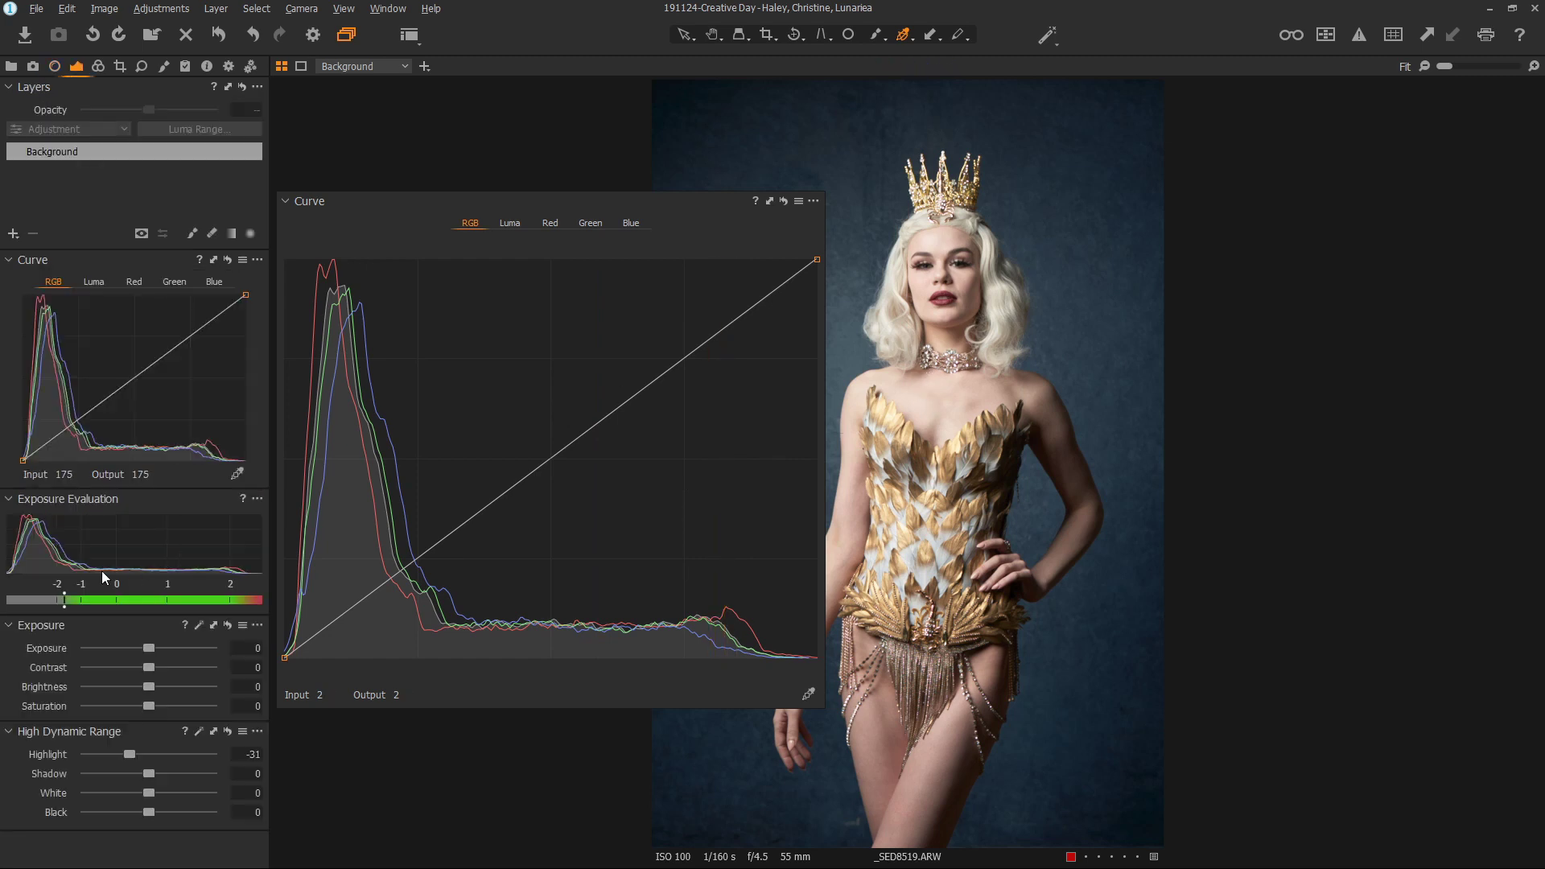
drag(152, 648, 146, 647)
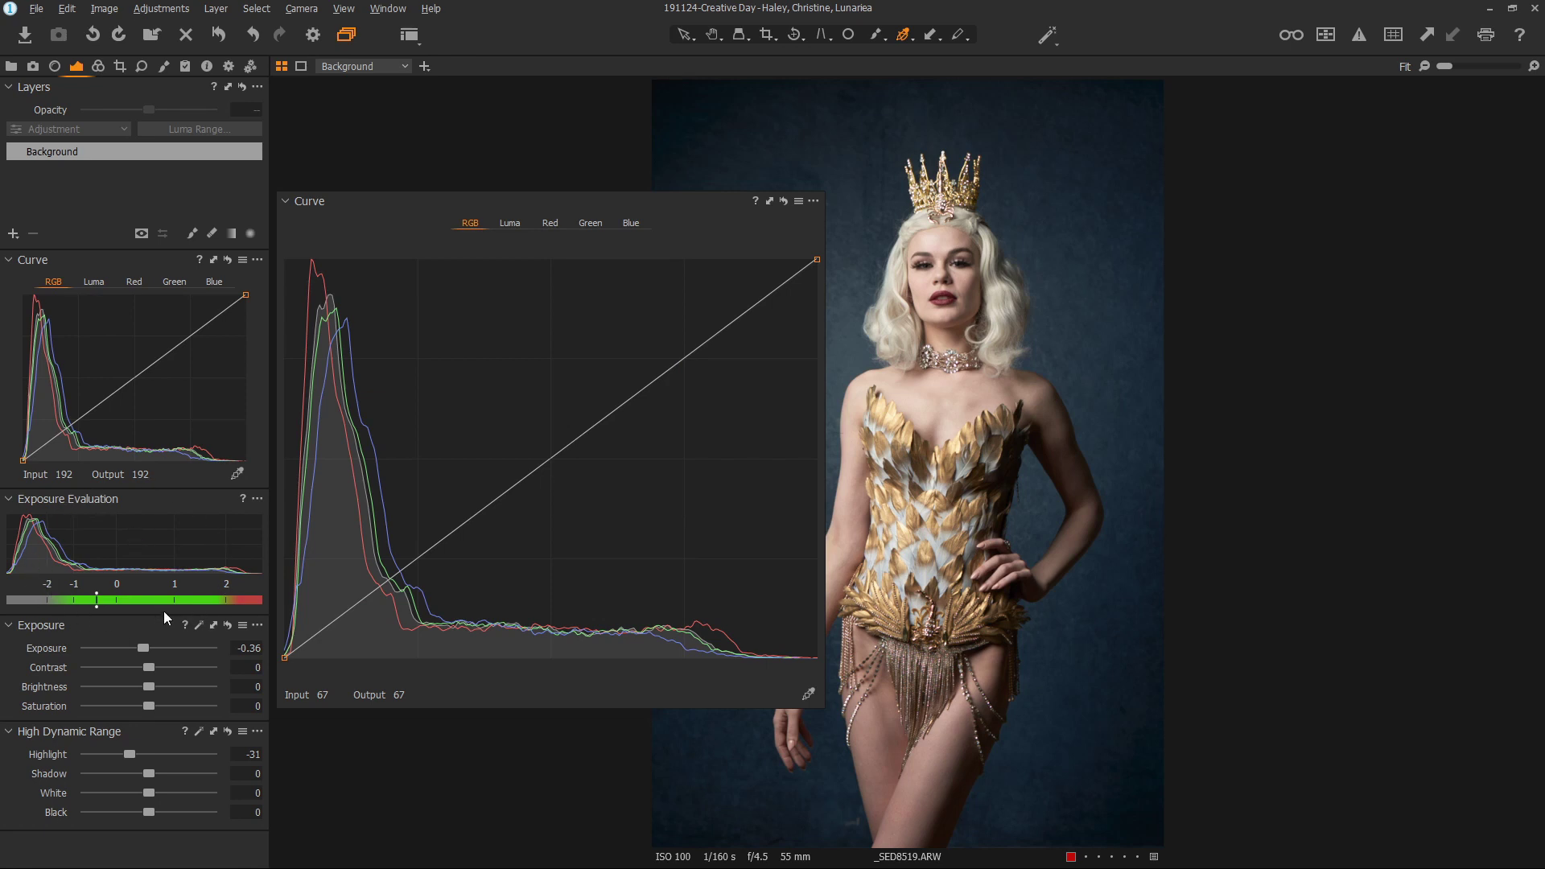
click(319, 205)
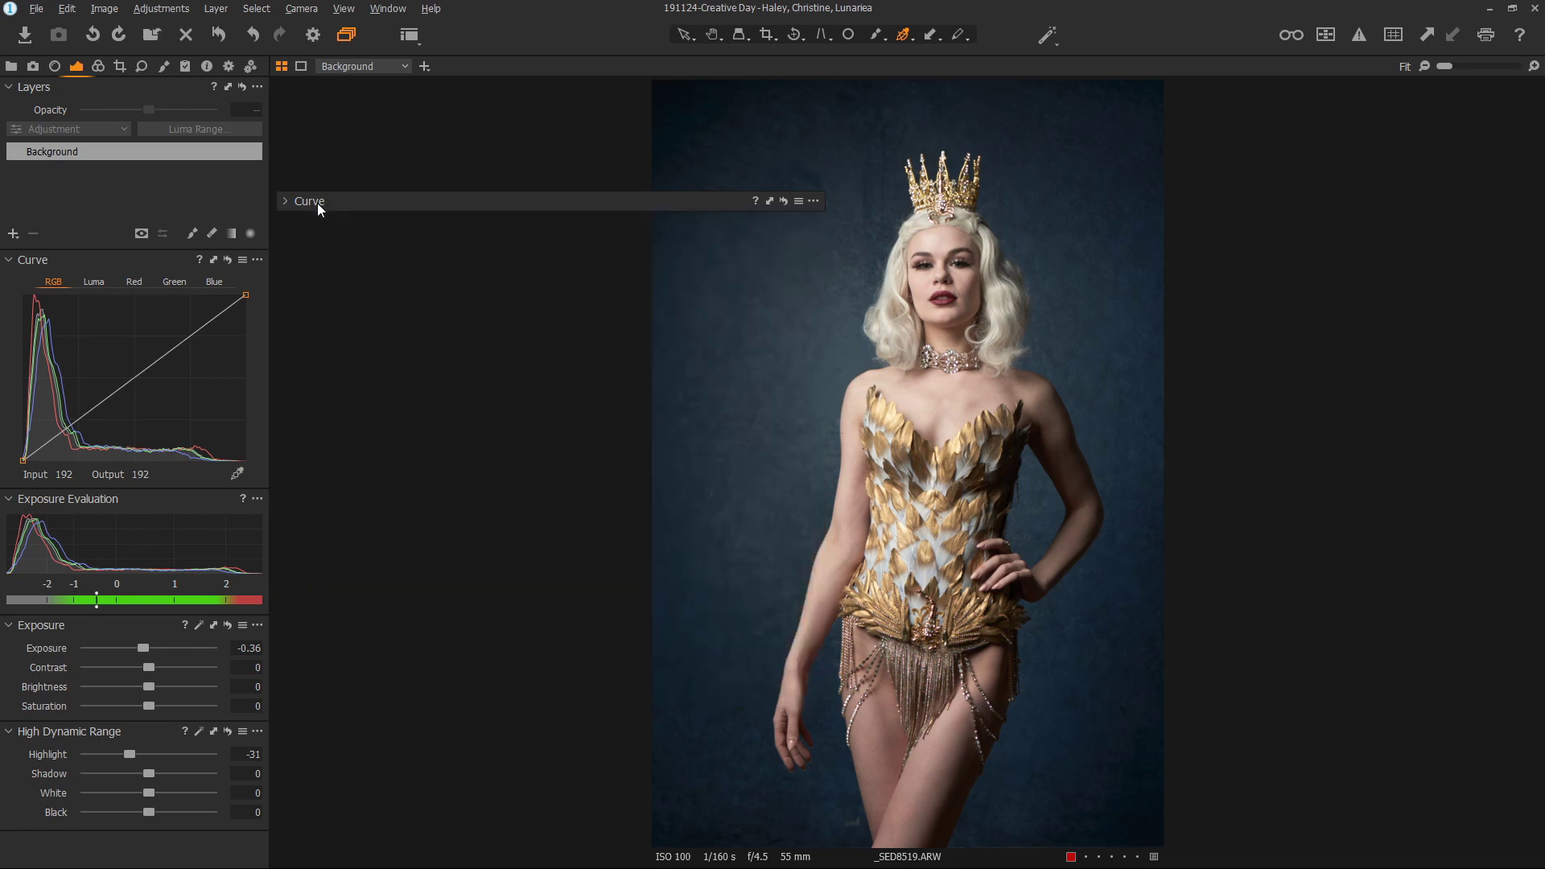
double_click(147, 649)
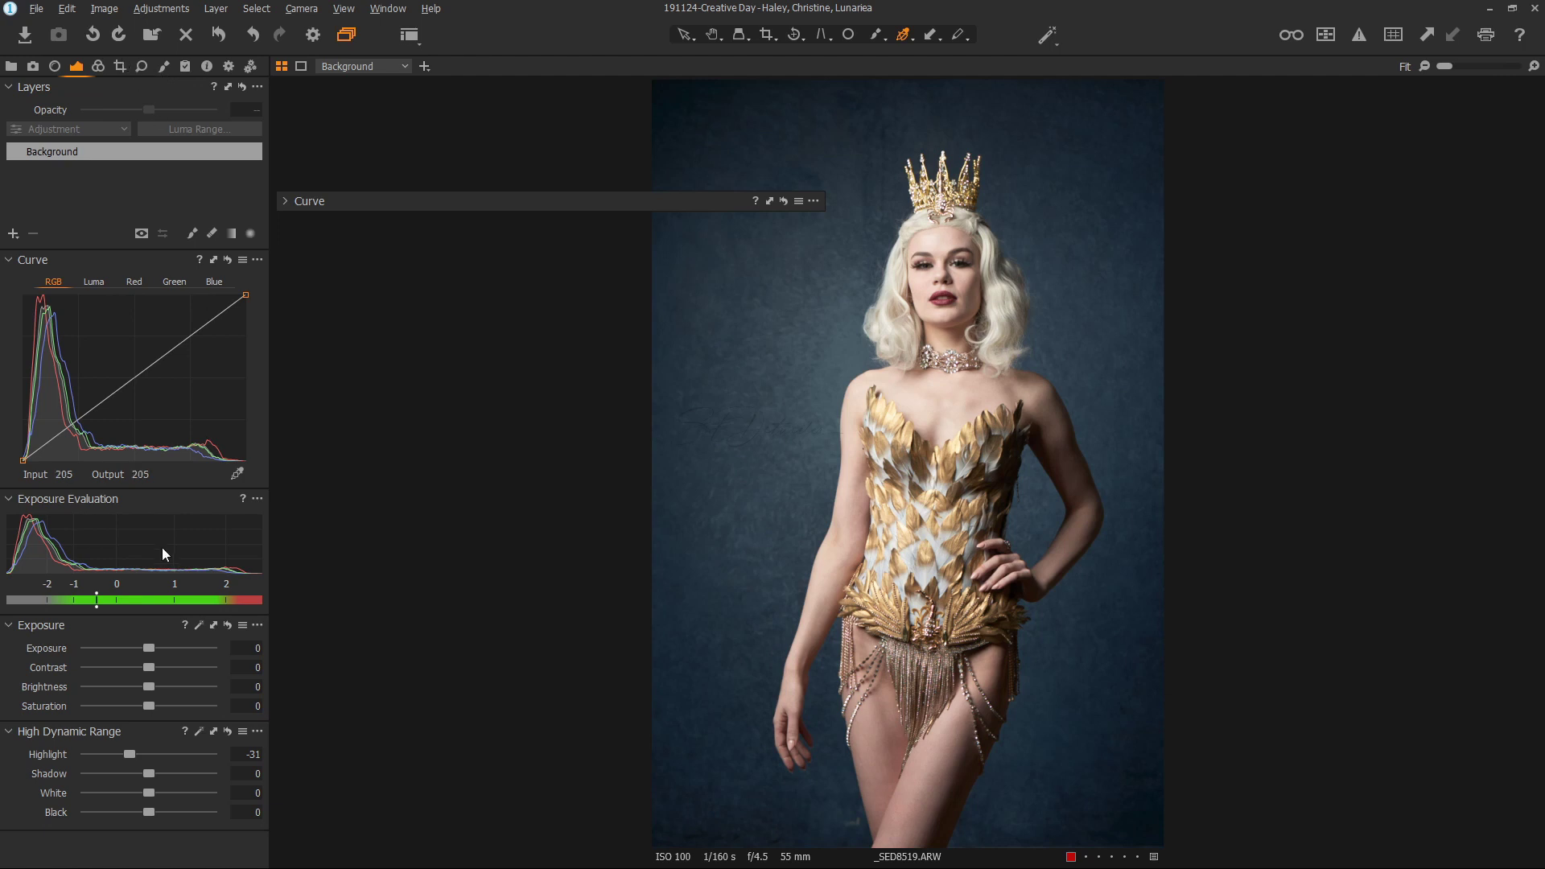
- Reset HDR Highlight to 0, then drag Exposure down to -4 and back up to -1.03
click(228, 732)
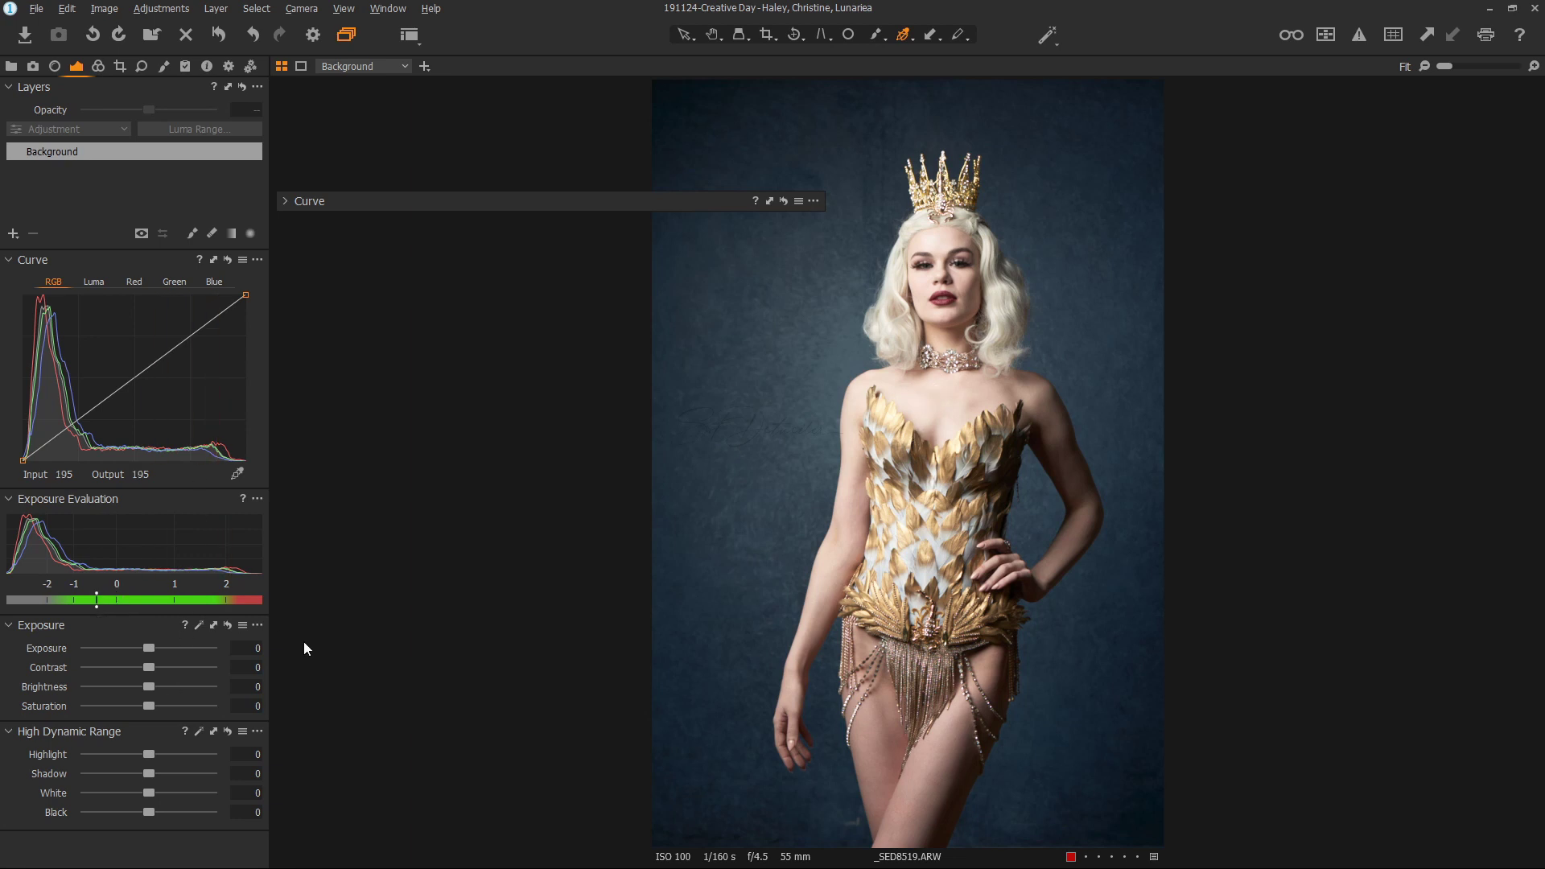
drag(148, 646, 1, 666)
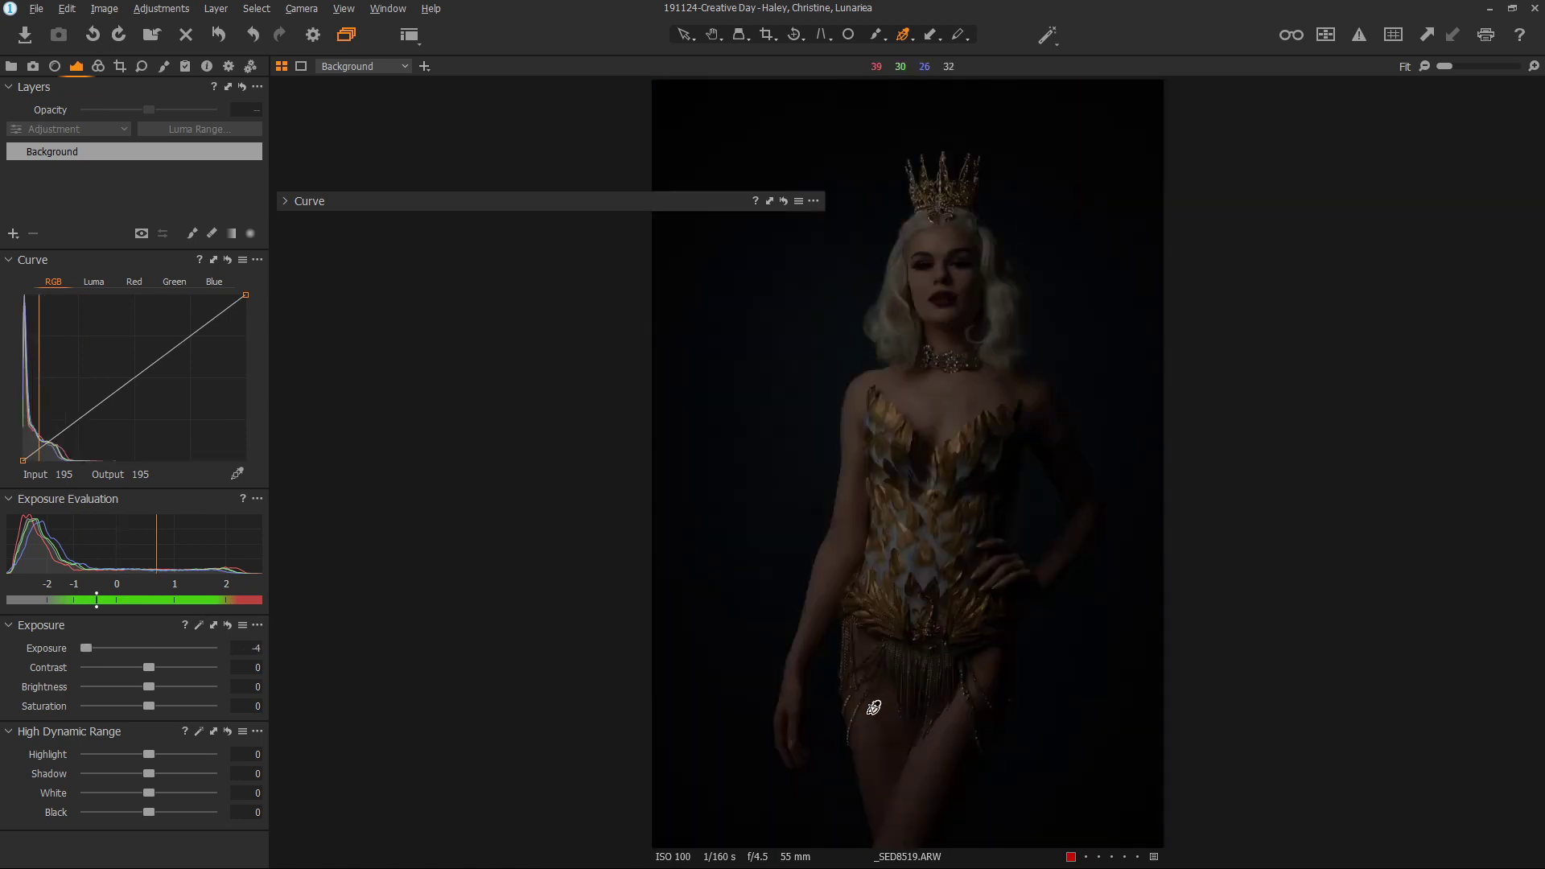
drag(89, 653, 134, 650)
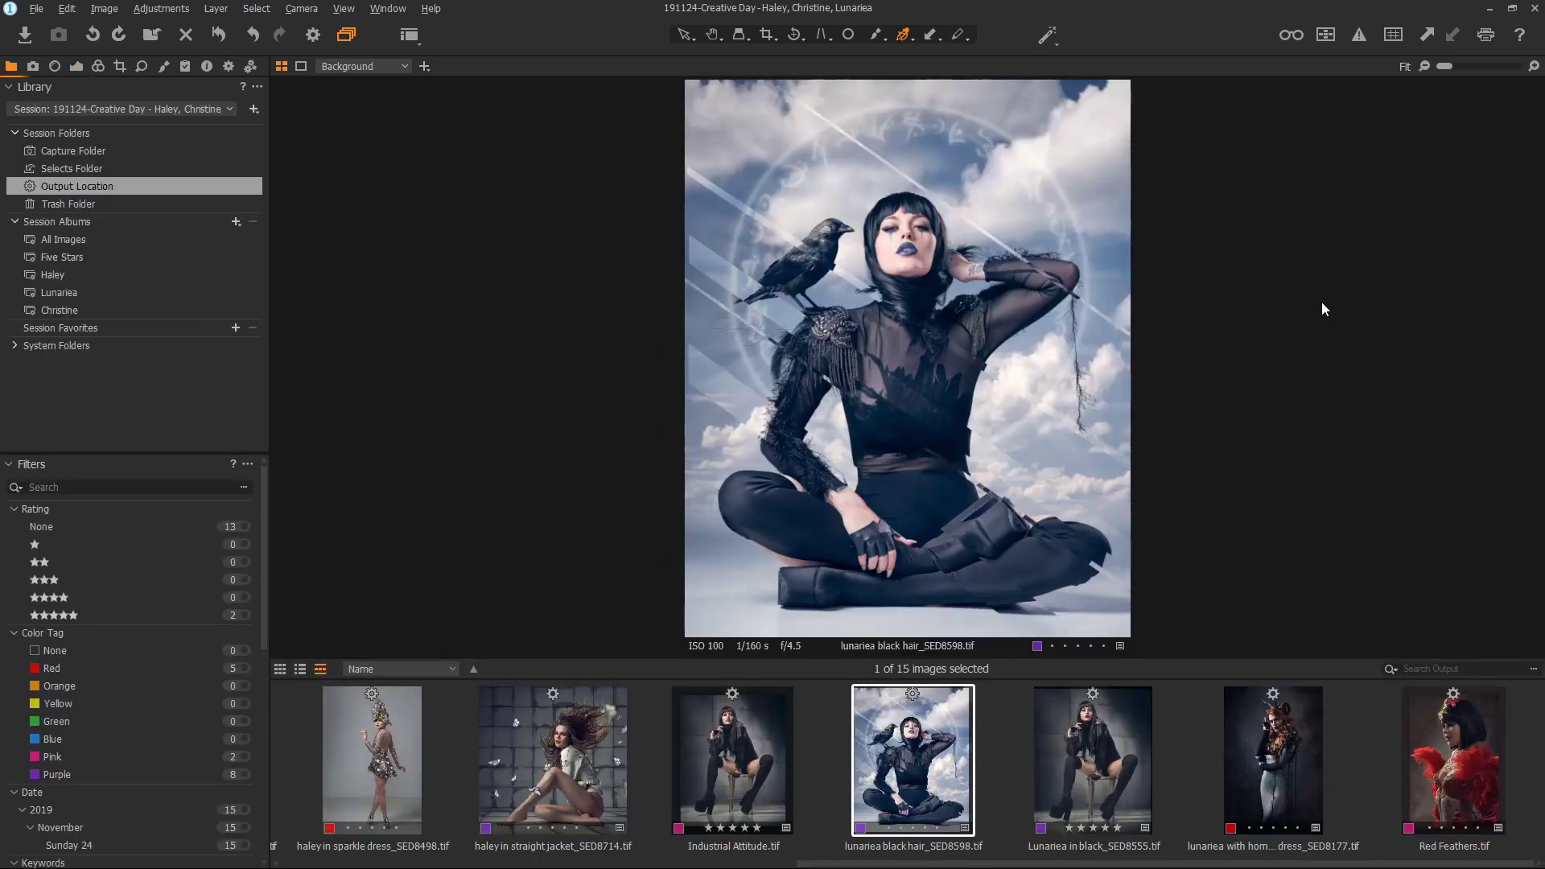
- Magnify the model's eye and nose with the Loupe, then check its size and zoom options
click(741, 40)
click(738, 36)
drag(893, 234, 895, 232)
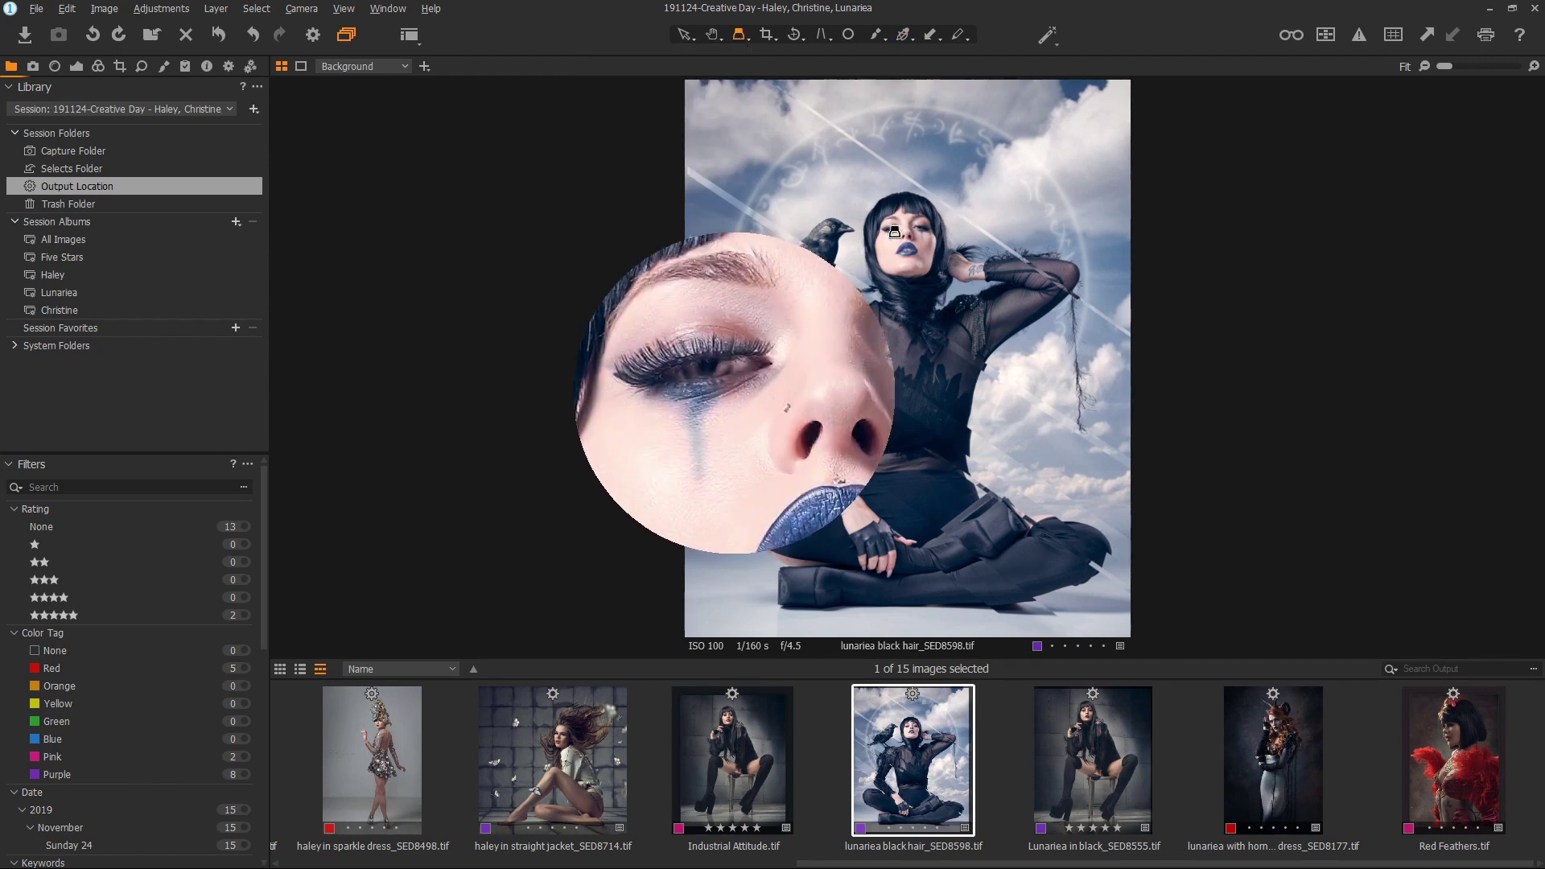
drag(895, 232, 894, 232)
click(741, 42)
mouse_move(708, 153)
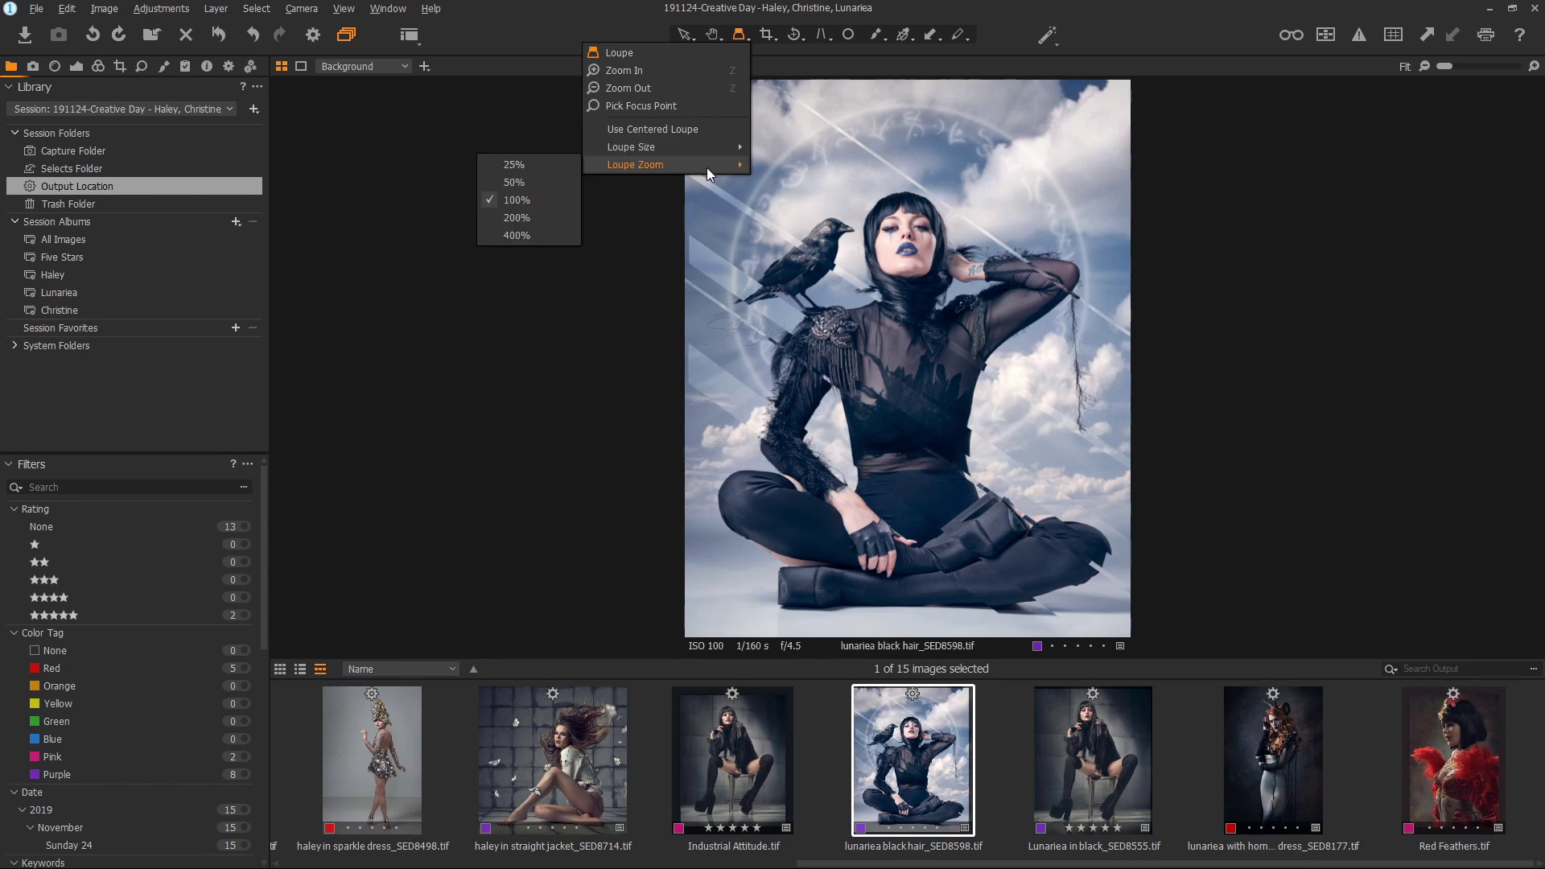
key(Escape)
key(Escape)
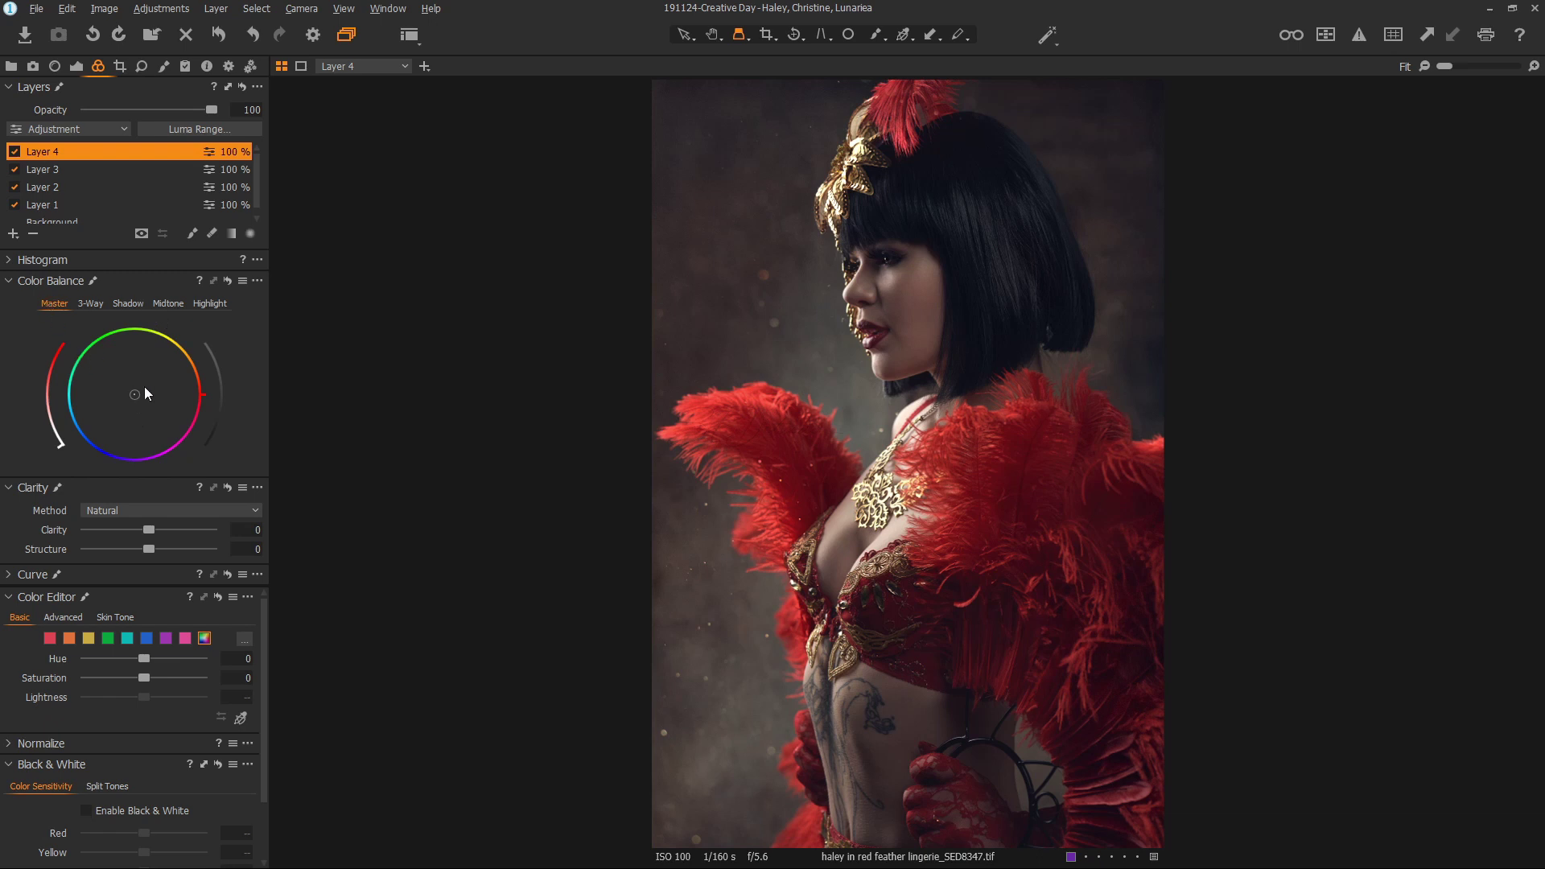
- Reset the Master colour wheel to neutral, then brighten the shadow and midtone lightness
drag(133, 396, 172, 393)
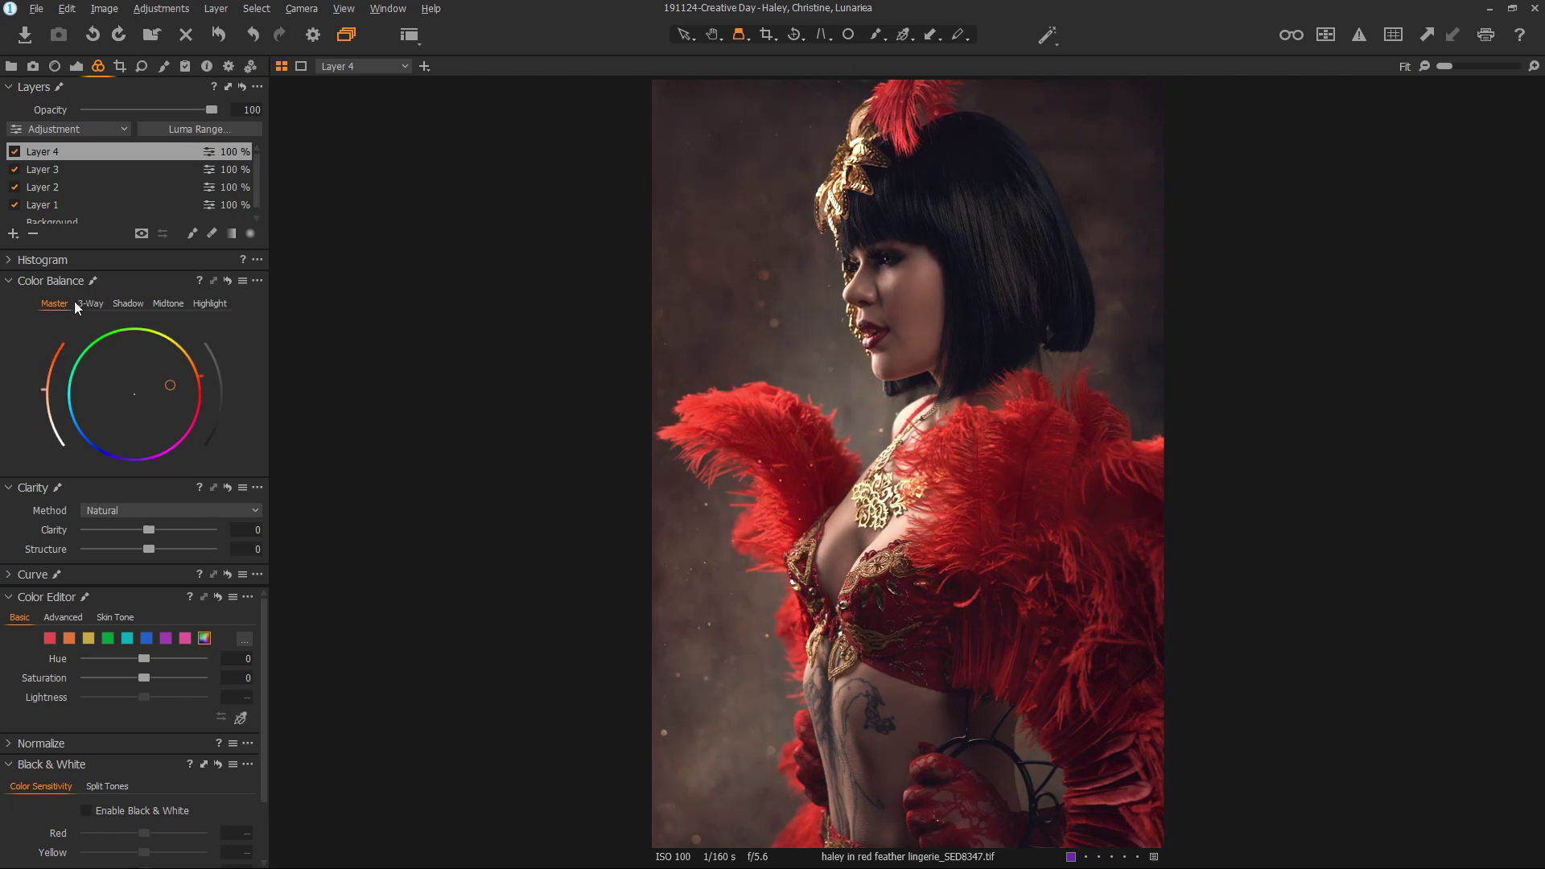
double_click(169, 388)
click(135, 305)
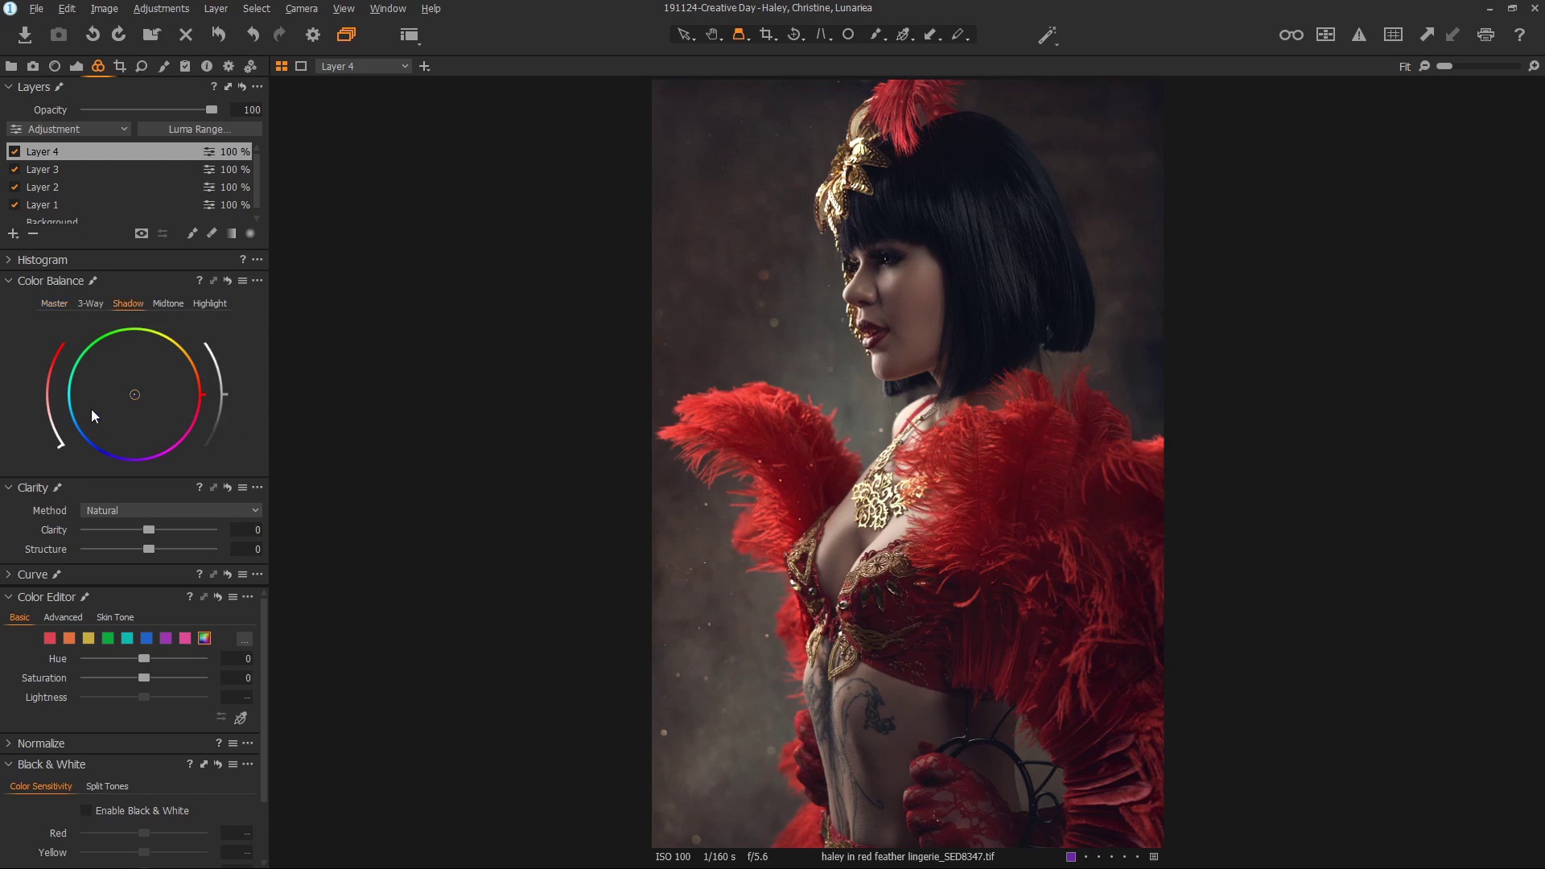
drag(226, 393, 231, 379)
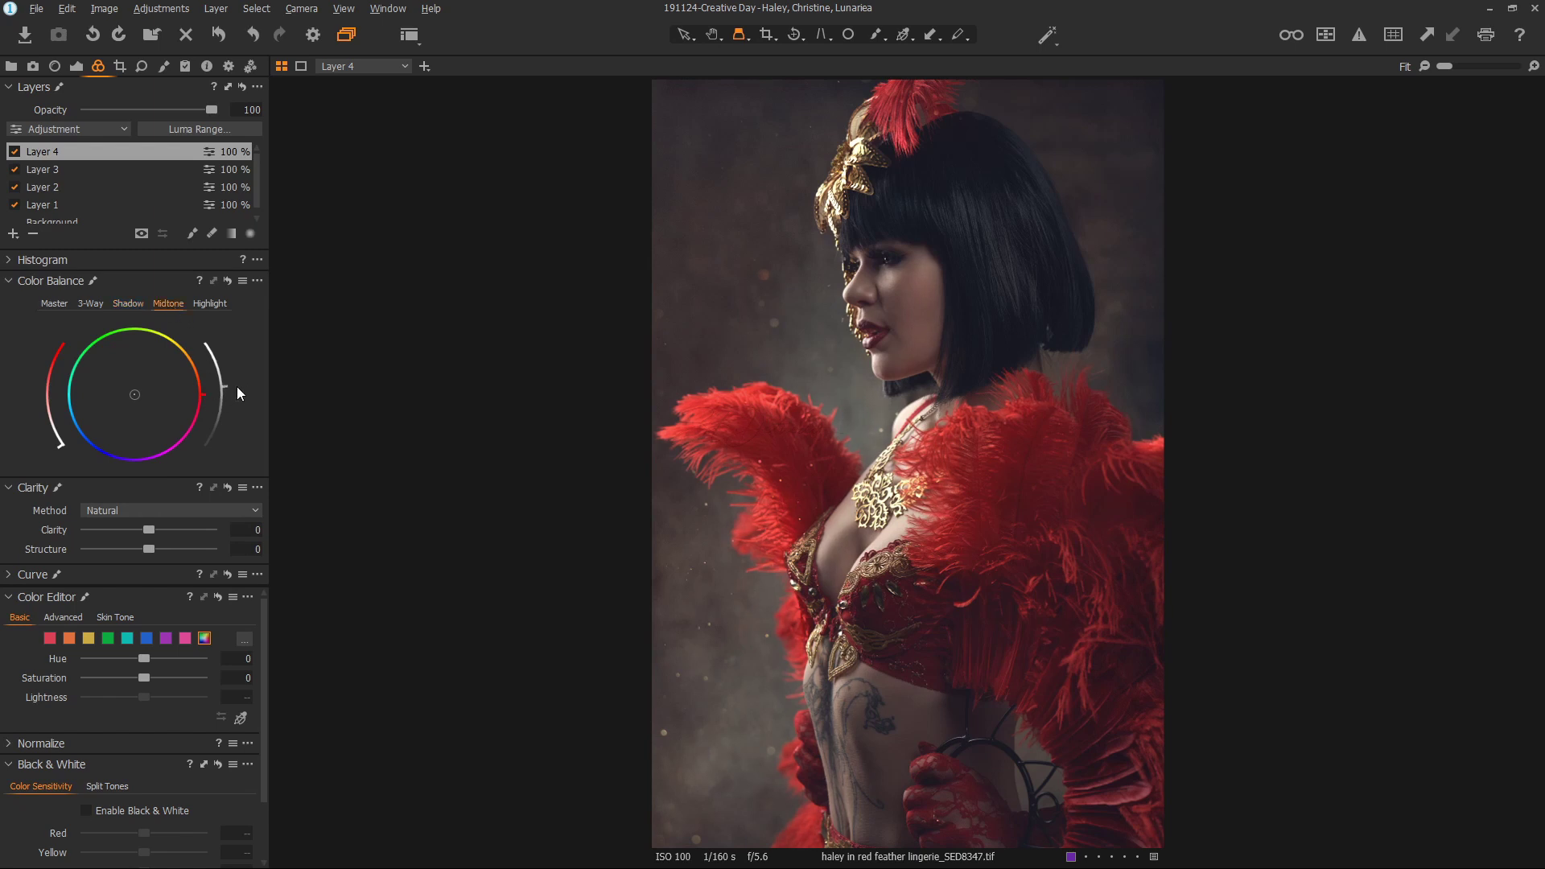
drag(240, 388, 240, 381)
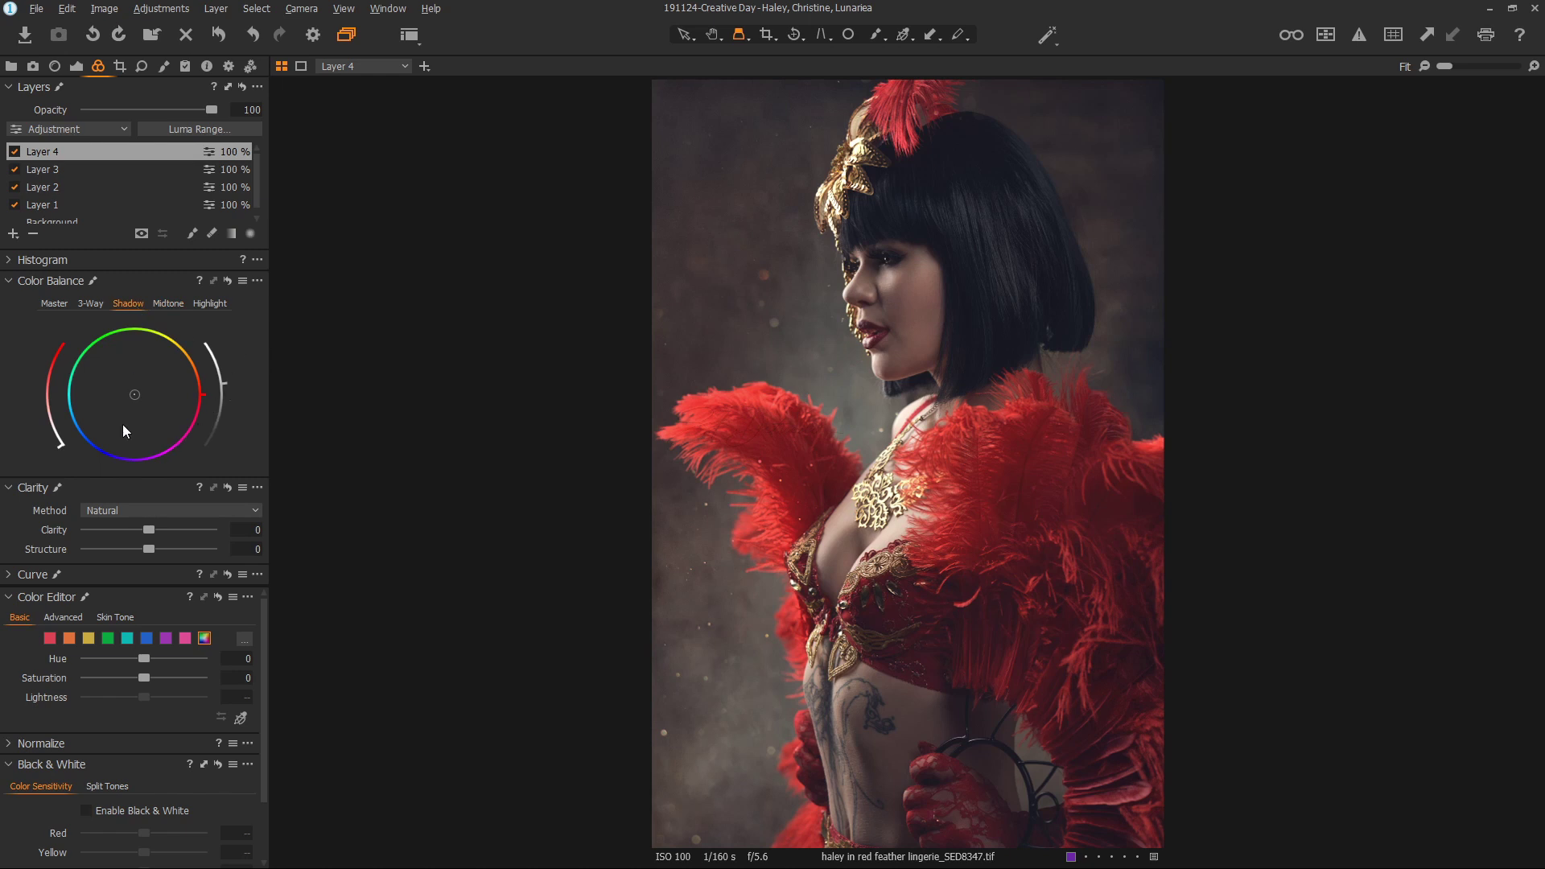
- Push the shadows toward blue, darken them, and add a new brush layer
drag(135, 395, 125, 406)
drag(227, 391, 226, 422)
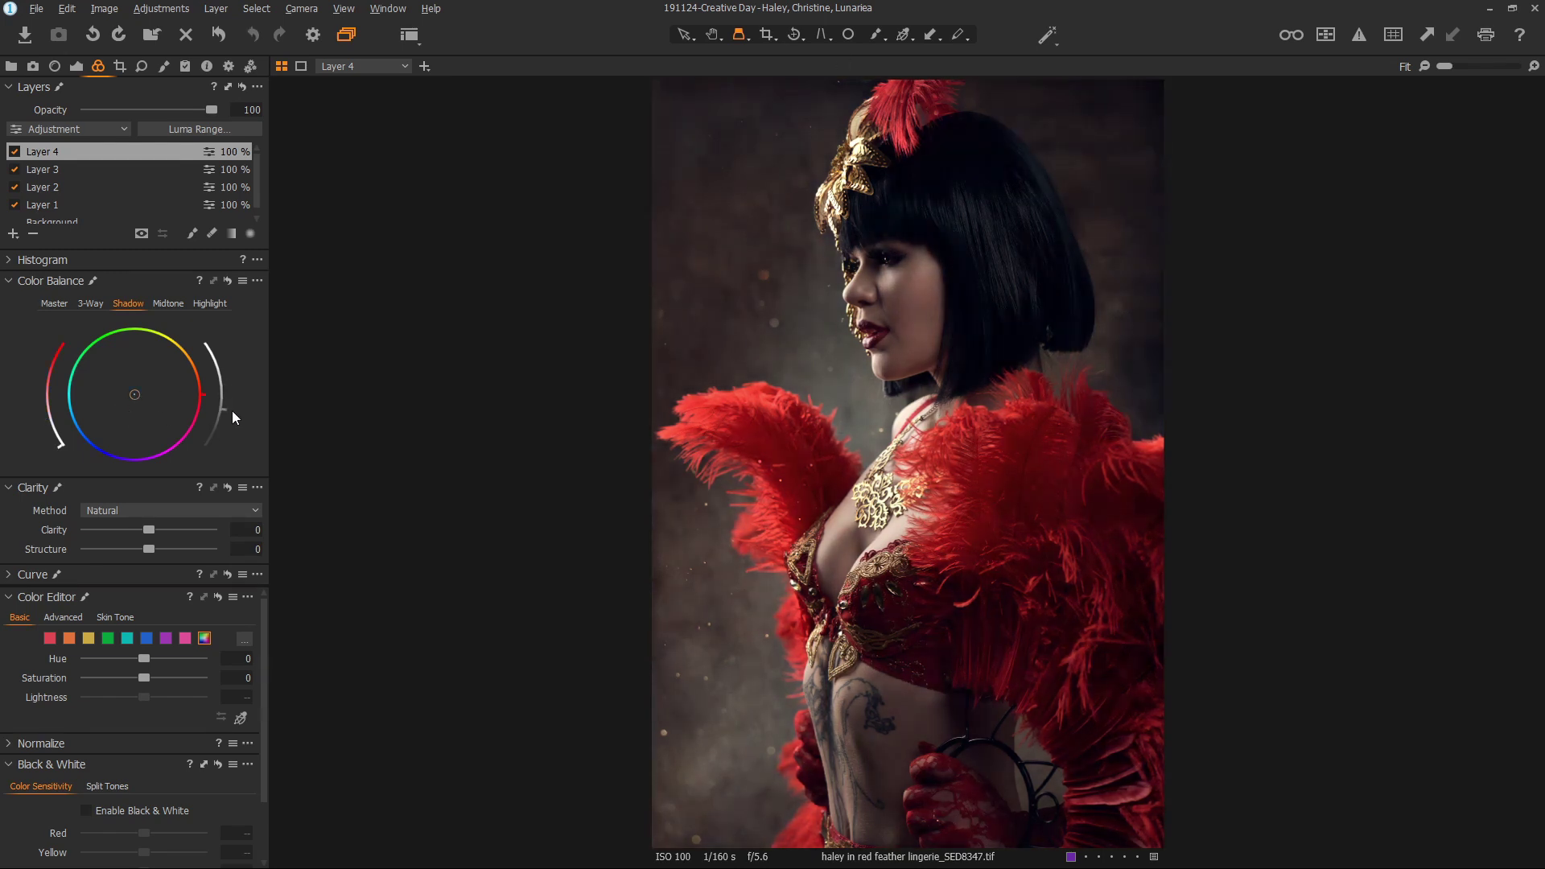
key(b)
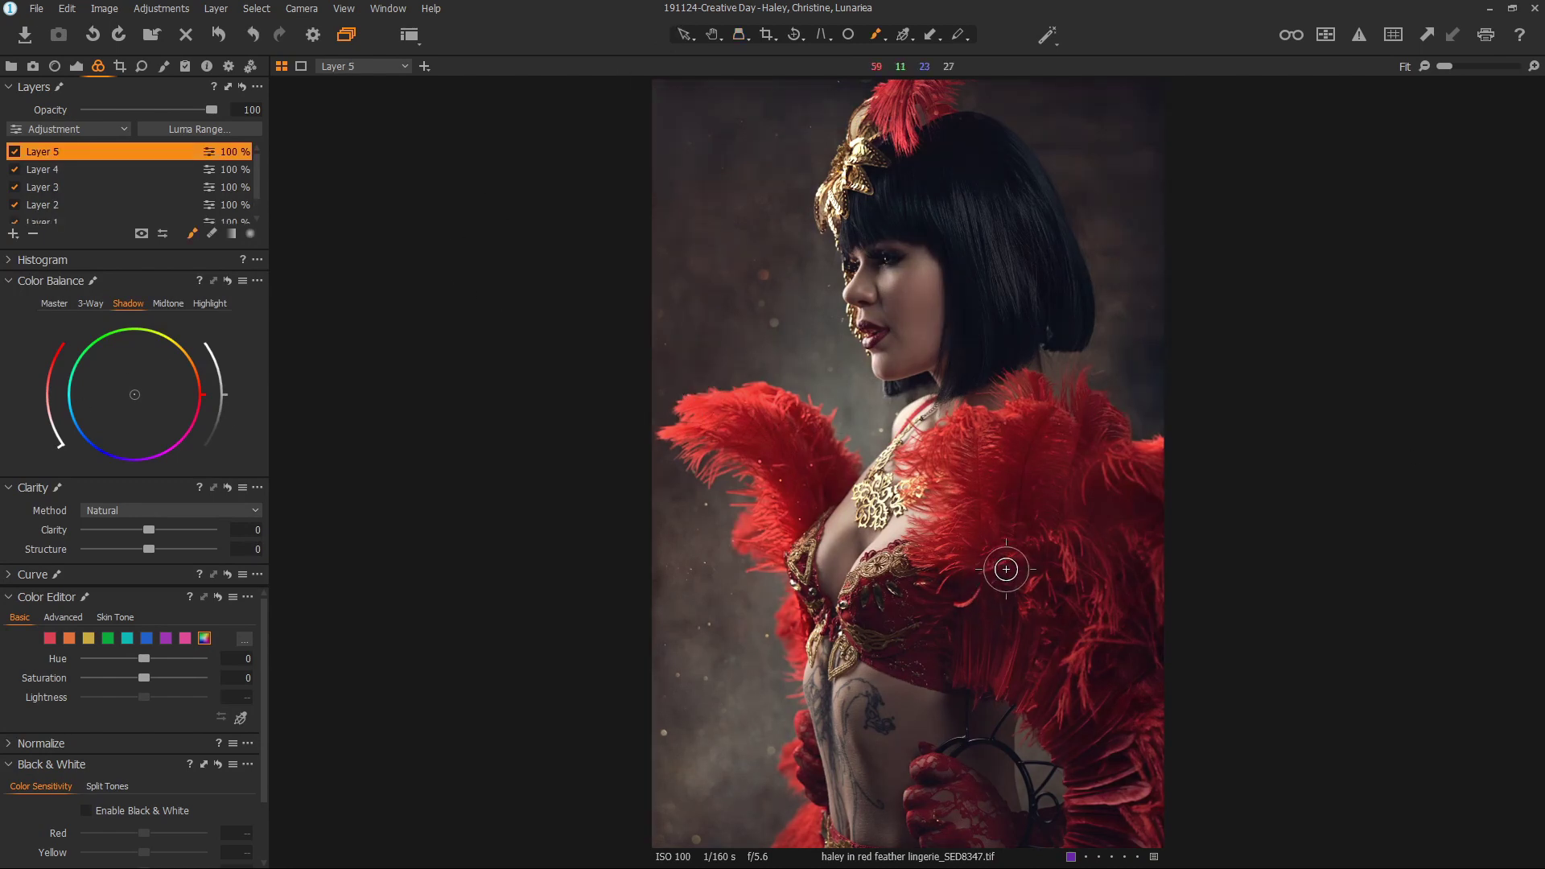
- Brush brightening over the right-shoulder feathers, then fill Layer 5's whole mask
mouse_move(1111, 474)
mouse_down()
mouse_move(998, 443)
mouse_move(954, 448)
mouse_move(965, 584)
mouse_move(881, 581)
mouse_move(873, 620)
mouse_move(1070, 673)
mouse_move(1051, 688)
mouse_move(1022, 675)
mouse_move(1070, 733)
mouse_move(1090, 829)
mouse_move(1159, 838)
mouse_move(1159, 507)
mouse_move(1087, 425)
mouse_move(983, 438)
mouse_move(944, 483)
mouse_move(930, 555)
mouse_move(877, 621)
mouse_move(955, 655)
mouse_up()
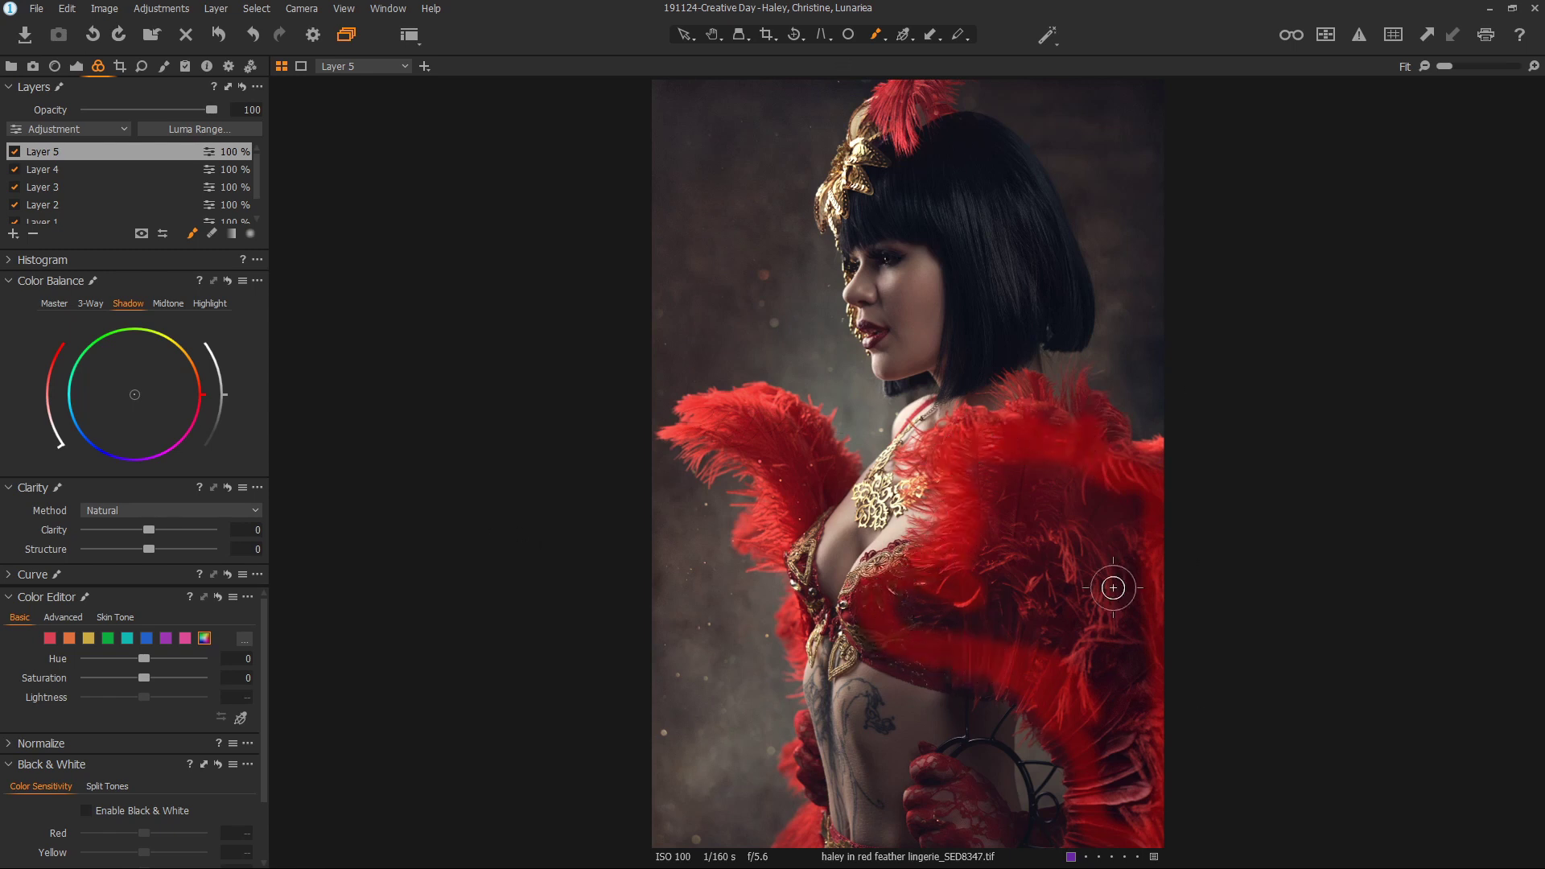
click(257, 87)
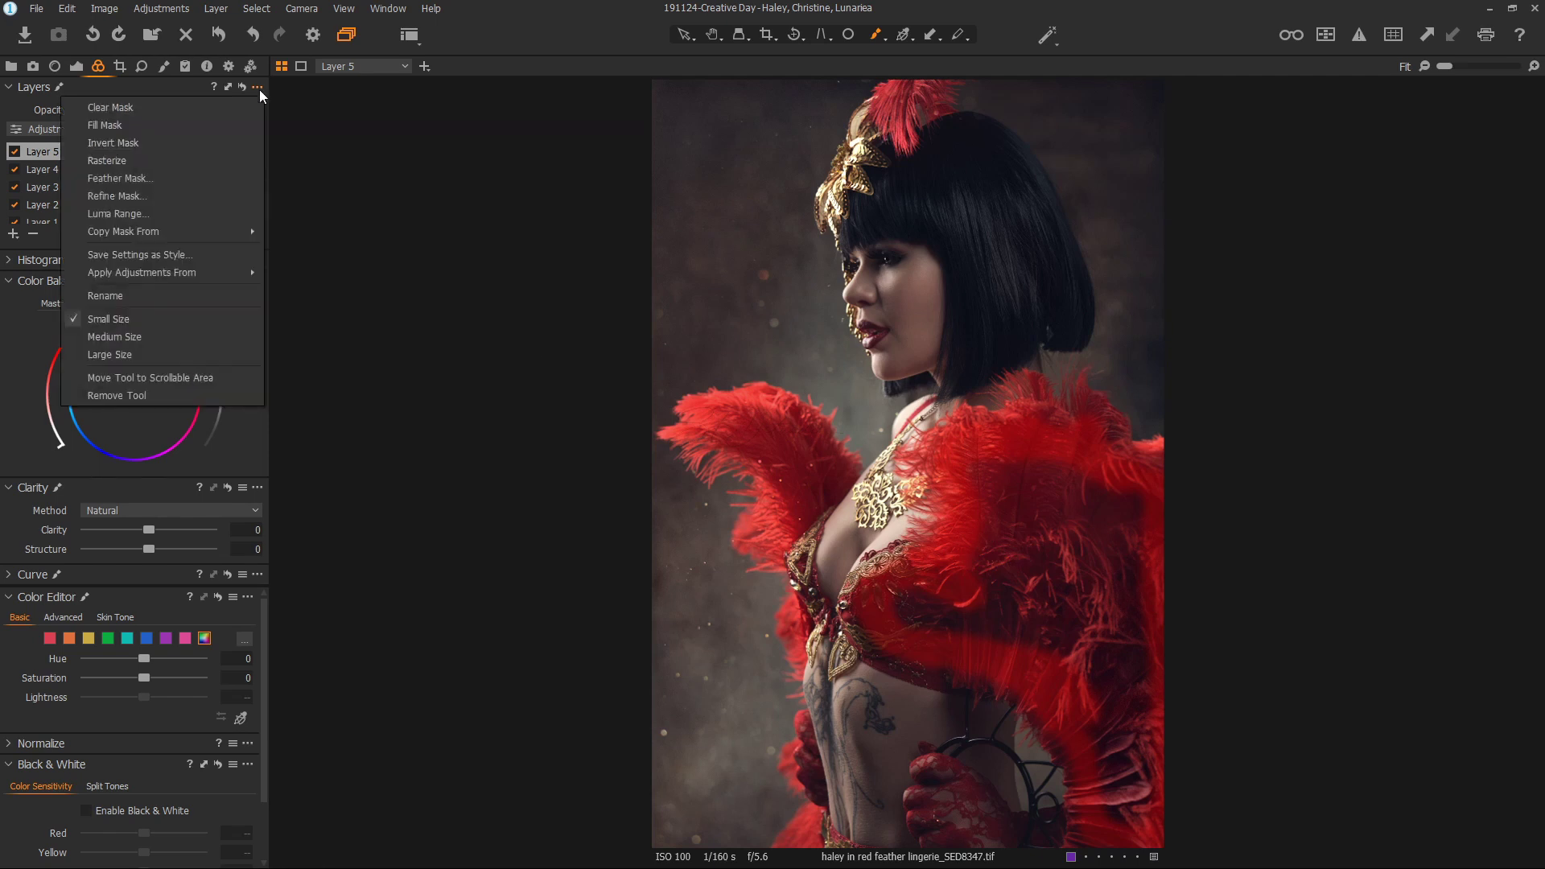
click(235, 123)
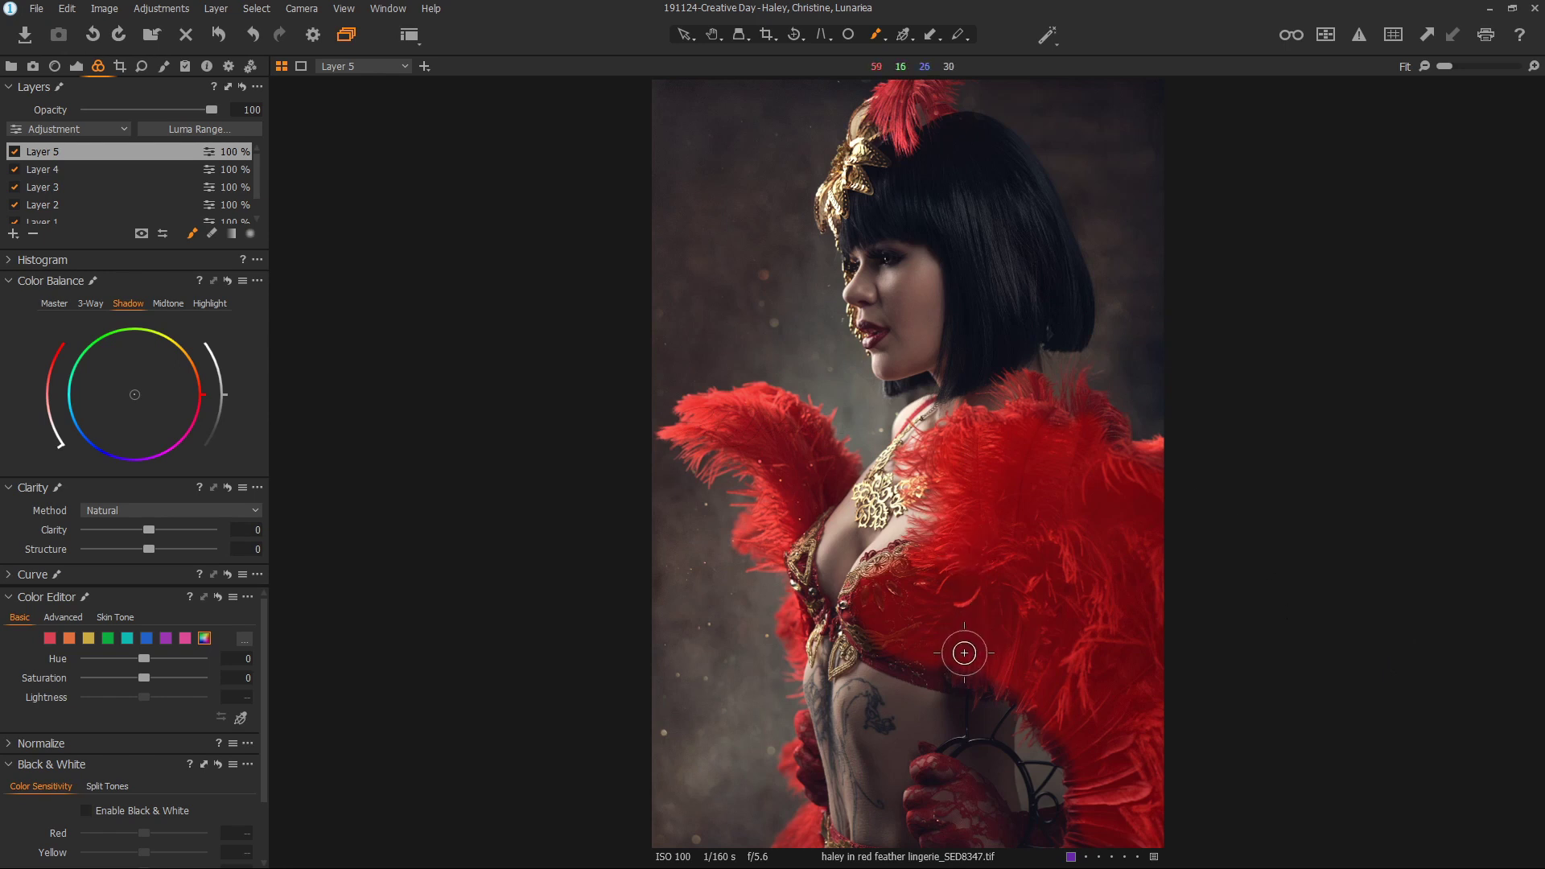
- Paint the mask across and around the top of the hair
mouse_move(958, 148)
mouse_down()
mouse_move(885, 171)
mouse_move(858, 197)
mouse_move(938, 221)
mouse_move(972, 256)
mouse_move(978, 366)
mouse_up()
mouse_move(1033, 315)
mouse_down()
mouse_move(1073, 292)
mouse_move(1003, 156)
mouse_move(958, 139)
mouse_move(900, 166)
mouse_move(866, 212)
mouse_move(962, 214)
mouse_up()
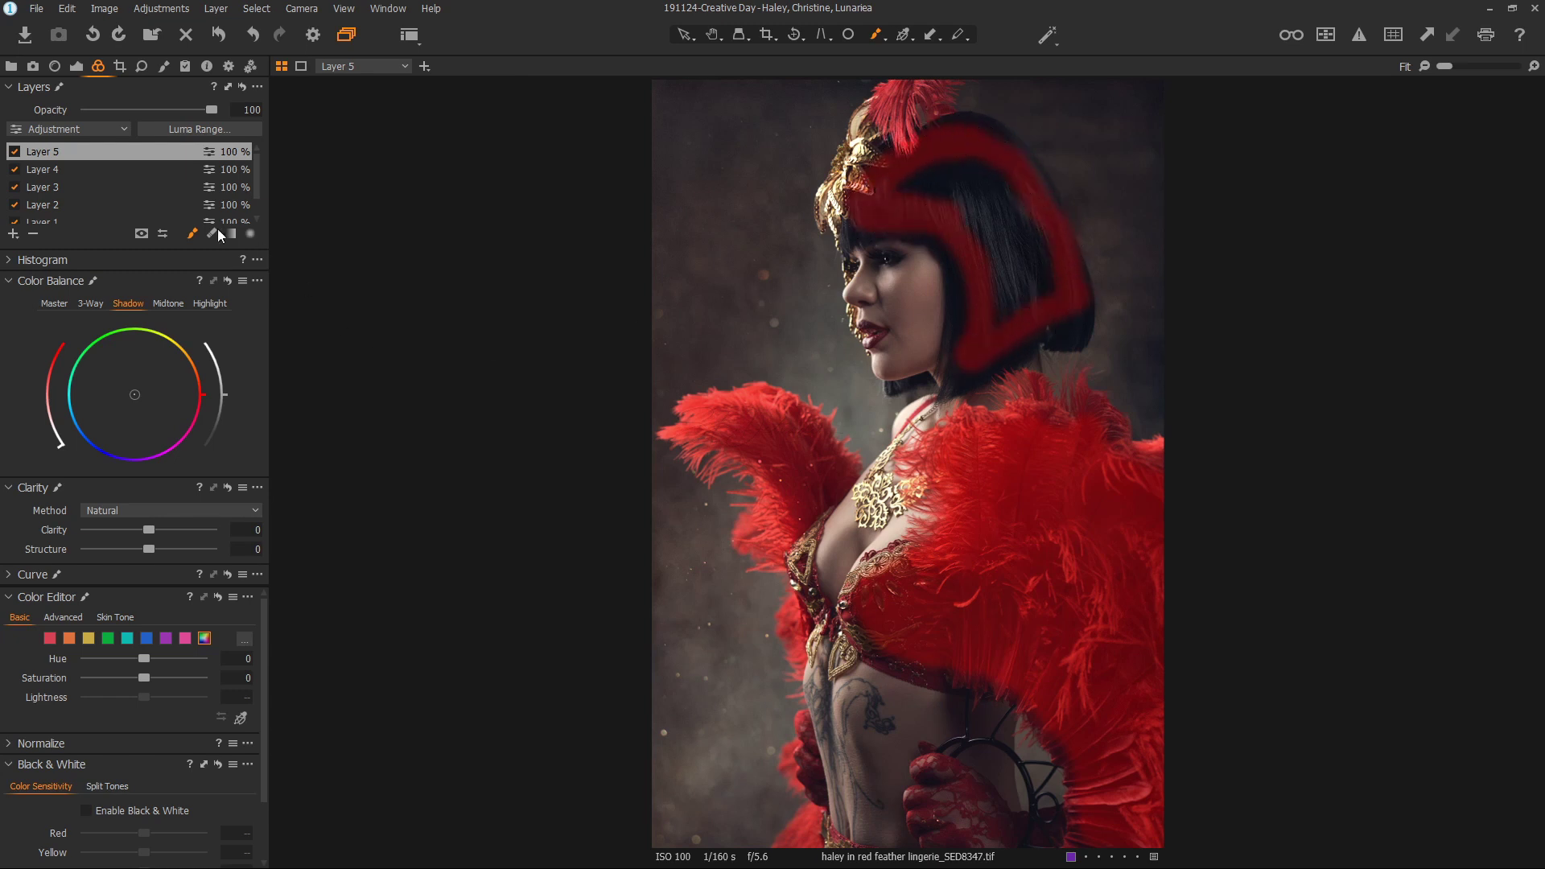
click(258, 85)
key(Escape)
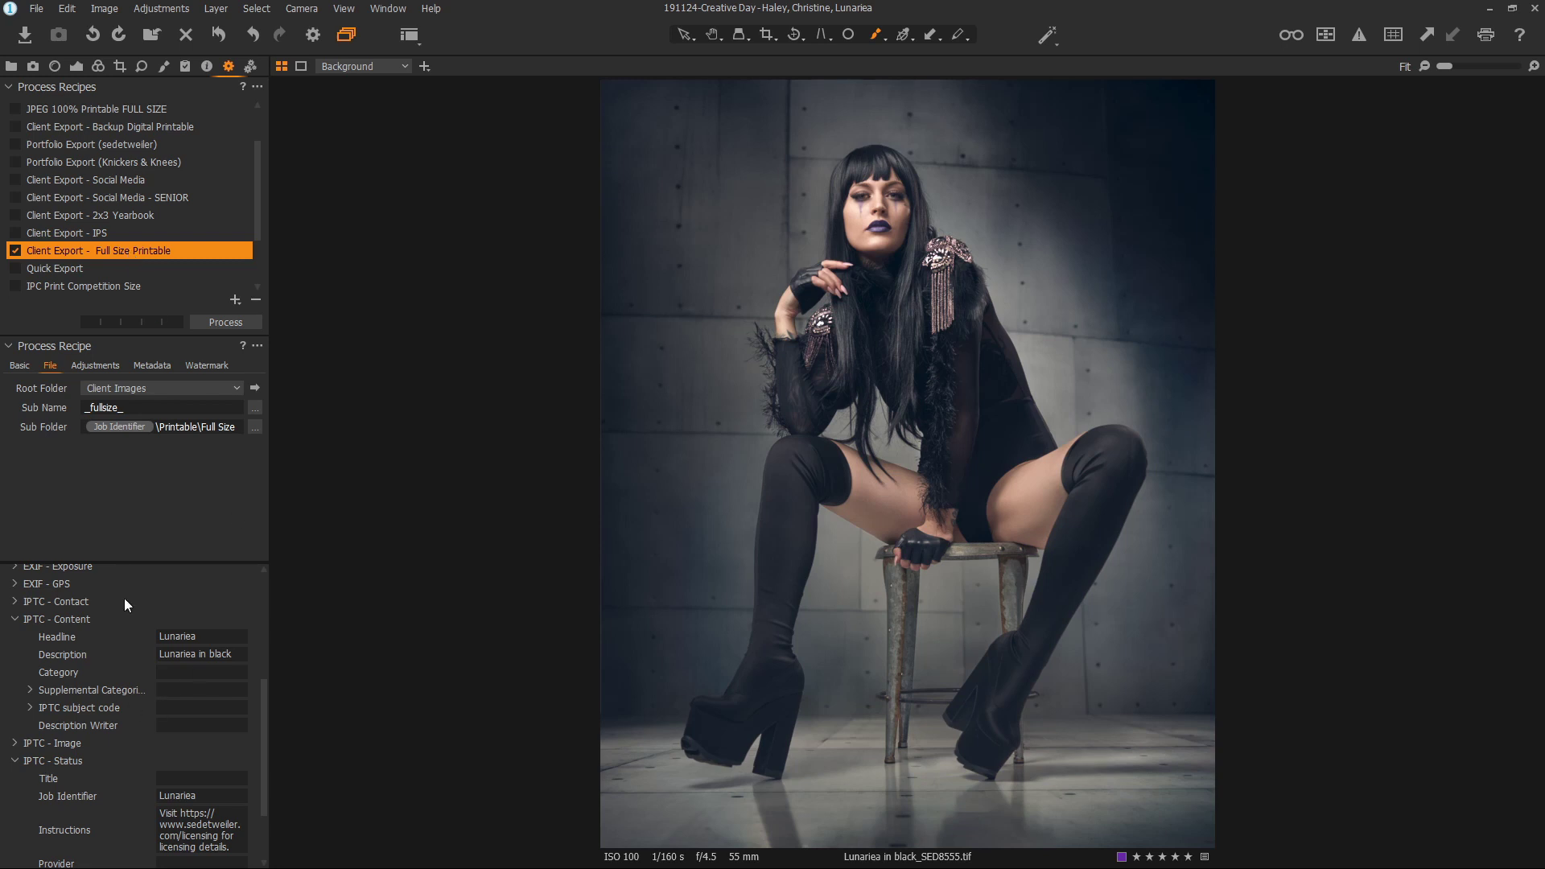
- Open the Naming Format editor for the Client Export - Full Size Printable Sub Folder
click(255, 428)
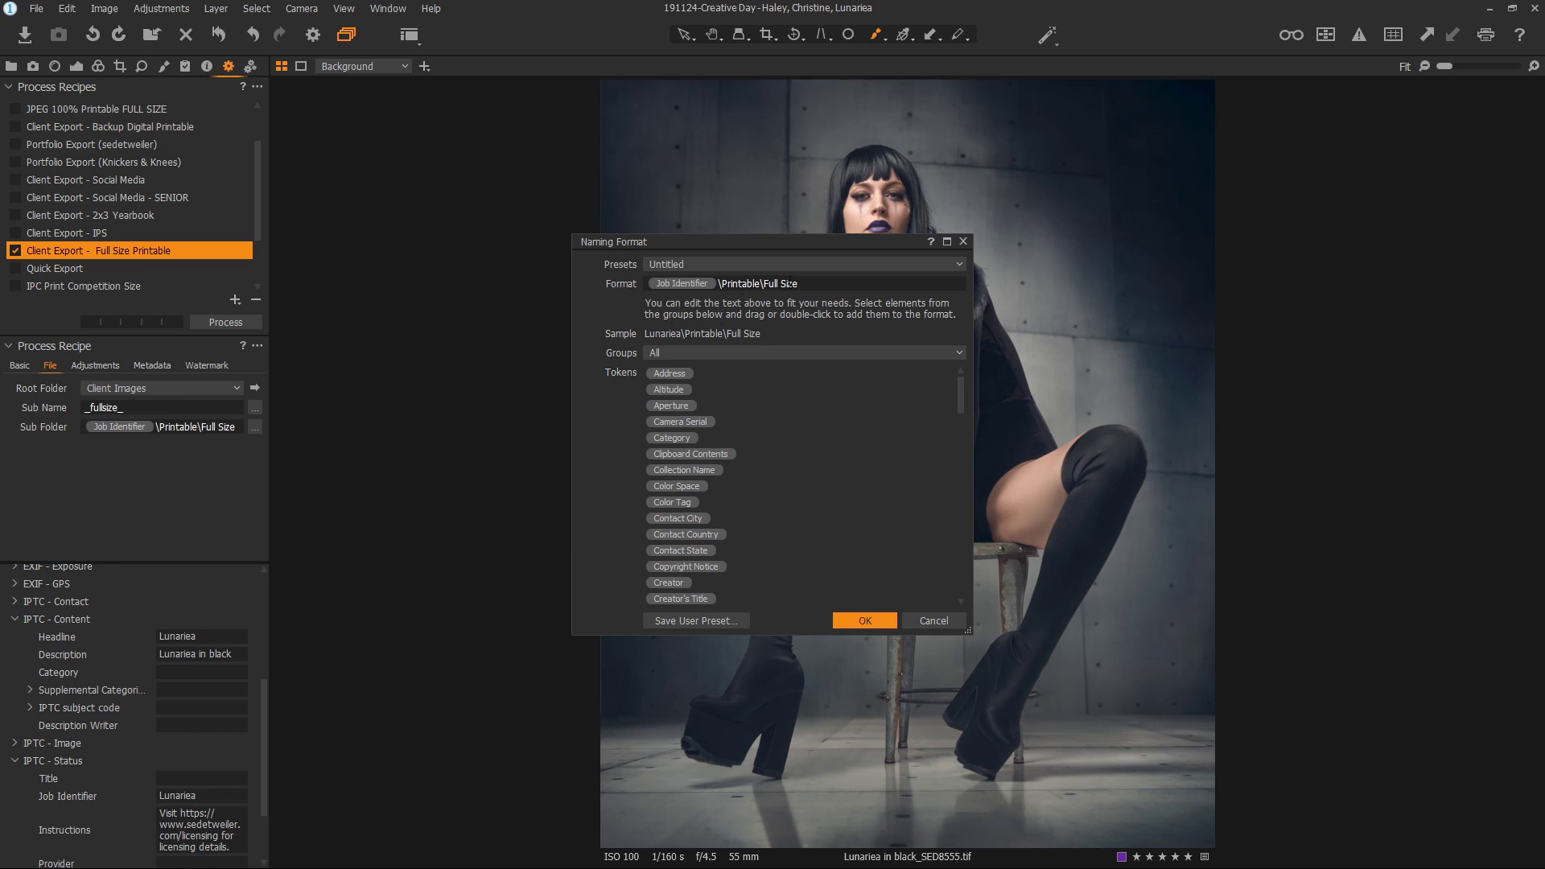
- Cancel the Naming Format dialog and append PS so the Job Identifier ends in \IPS
click(934, 622)
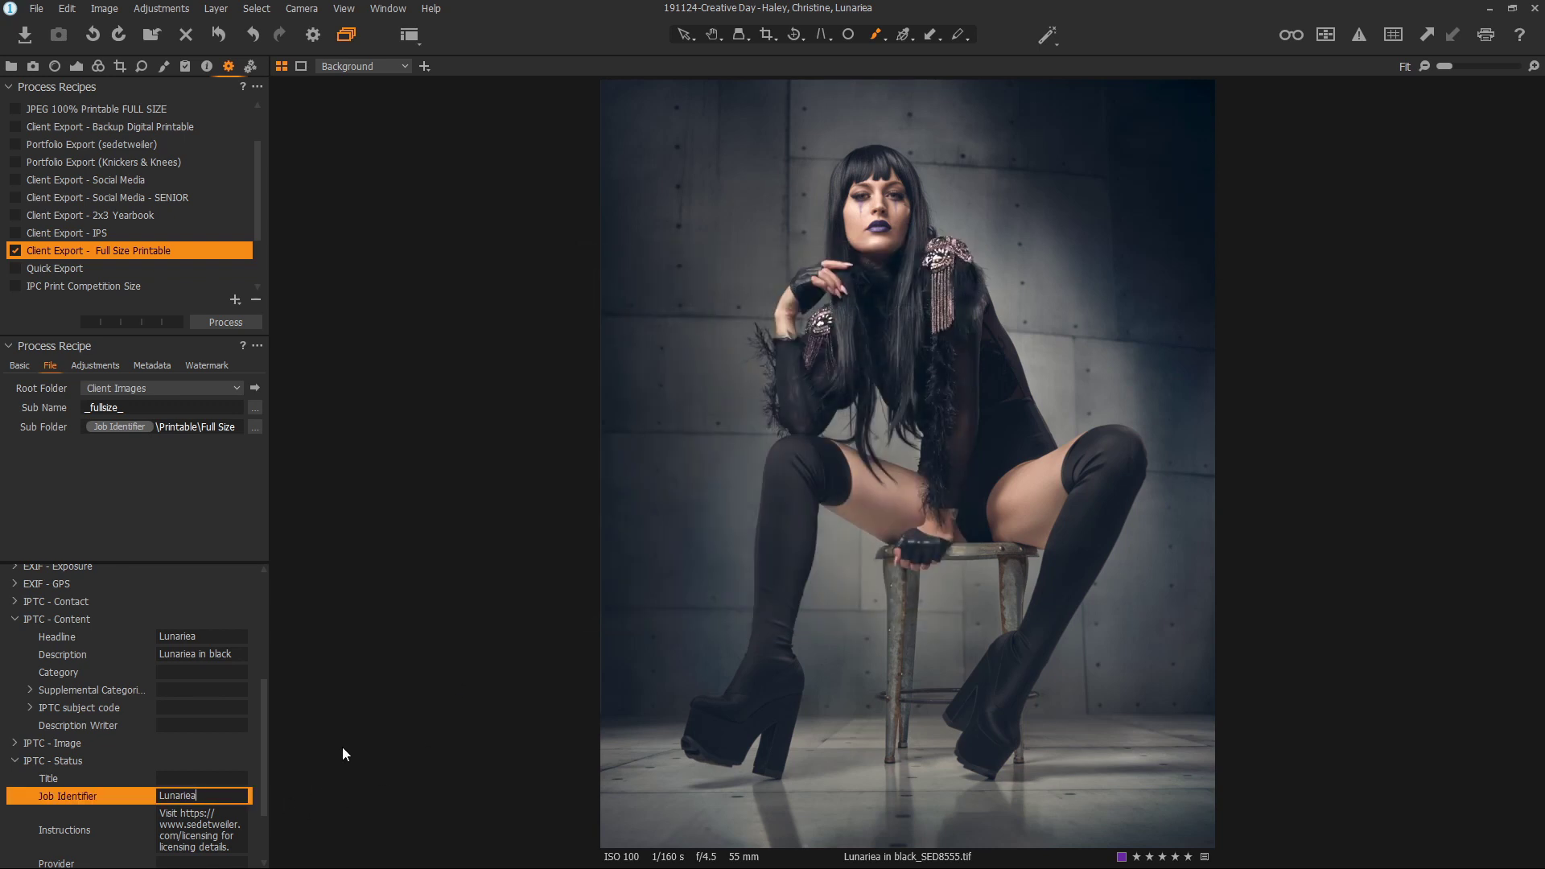
text(PS)
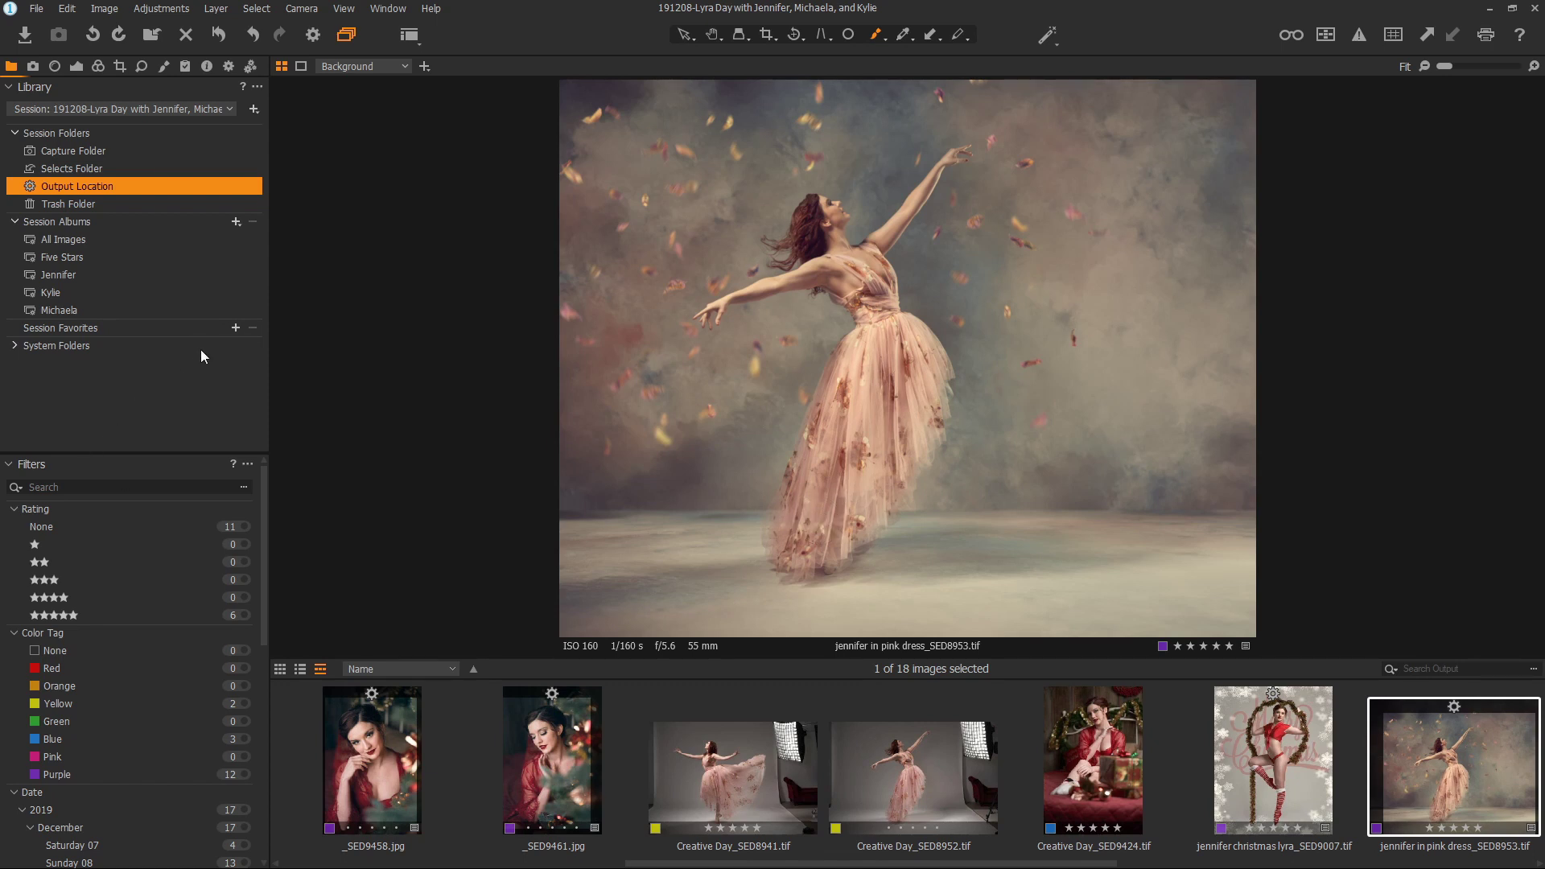
- Add the other portrait session's Output folder as a new Session Favorite using its pasted path
click(235, 329)
click(810, 171)
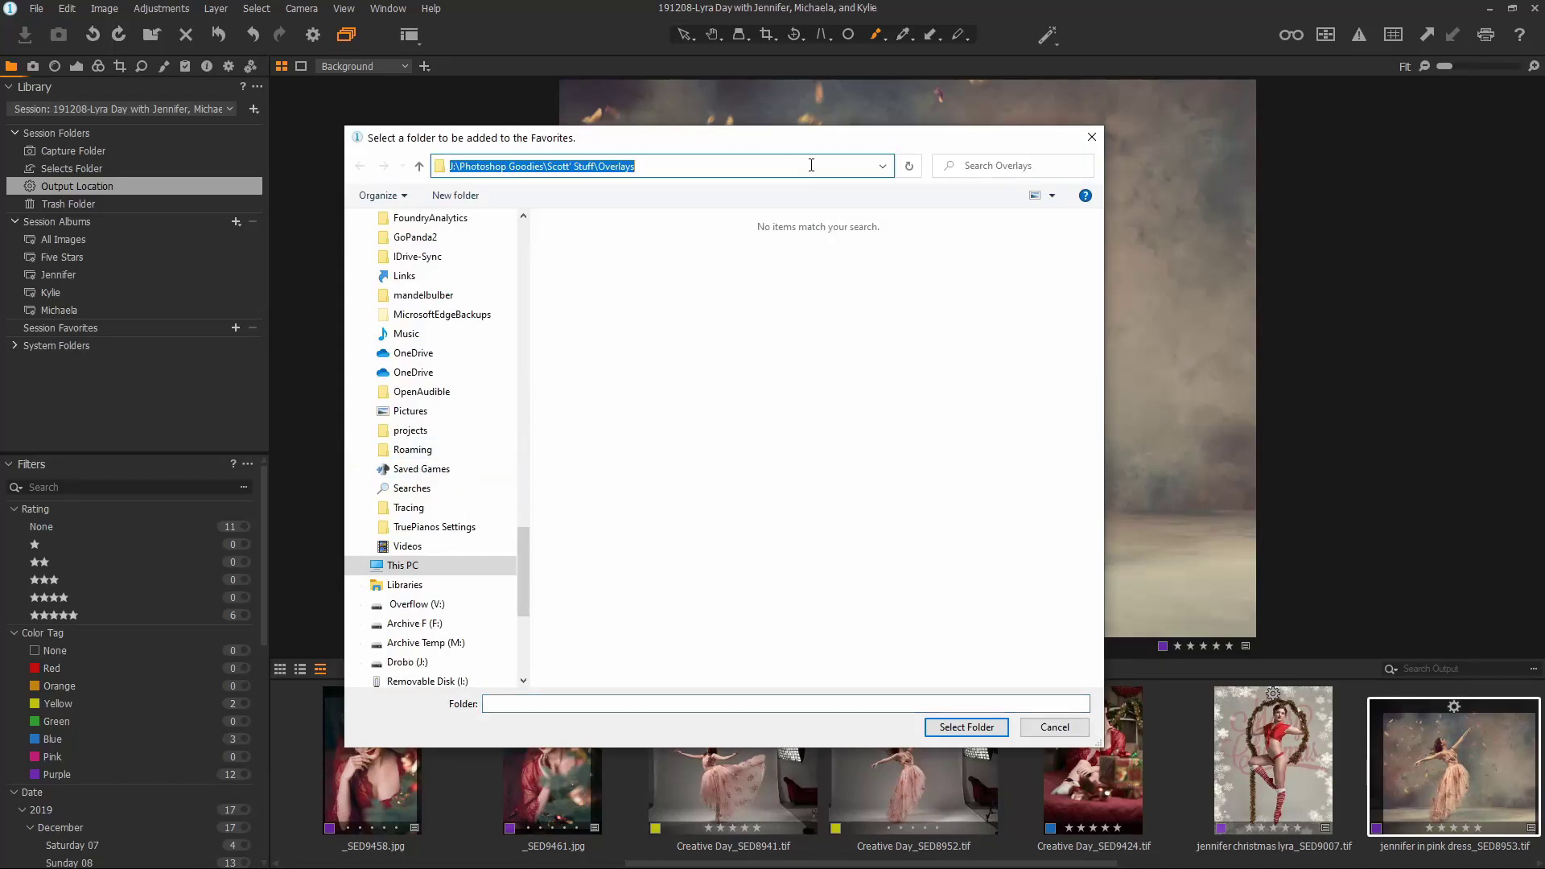
key(ctrl+v)
key(Return)
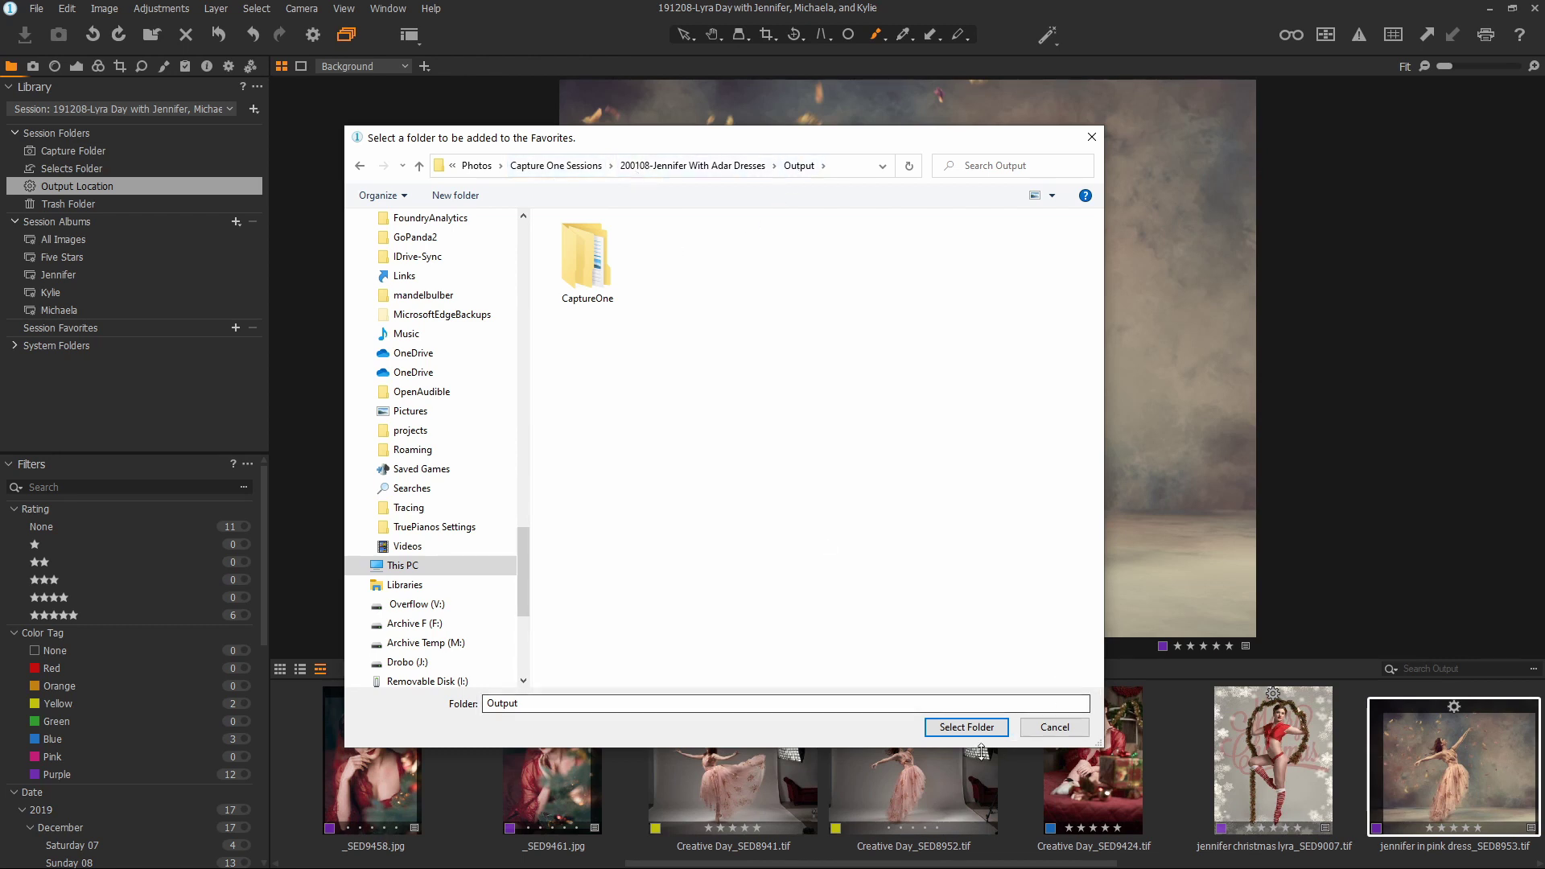
click(966, 727)
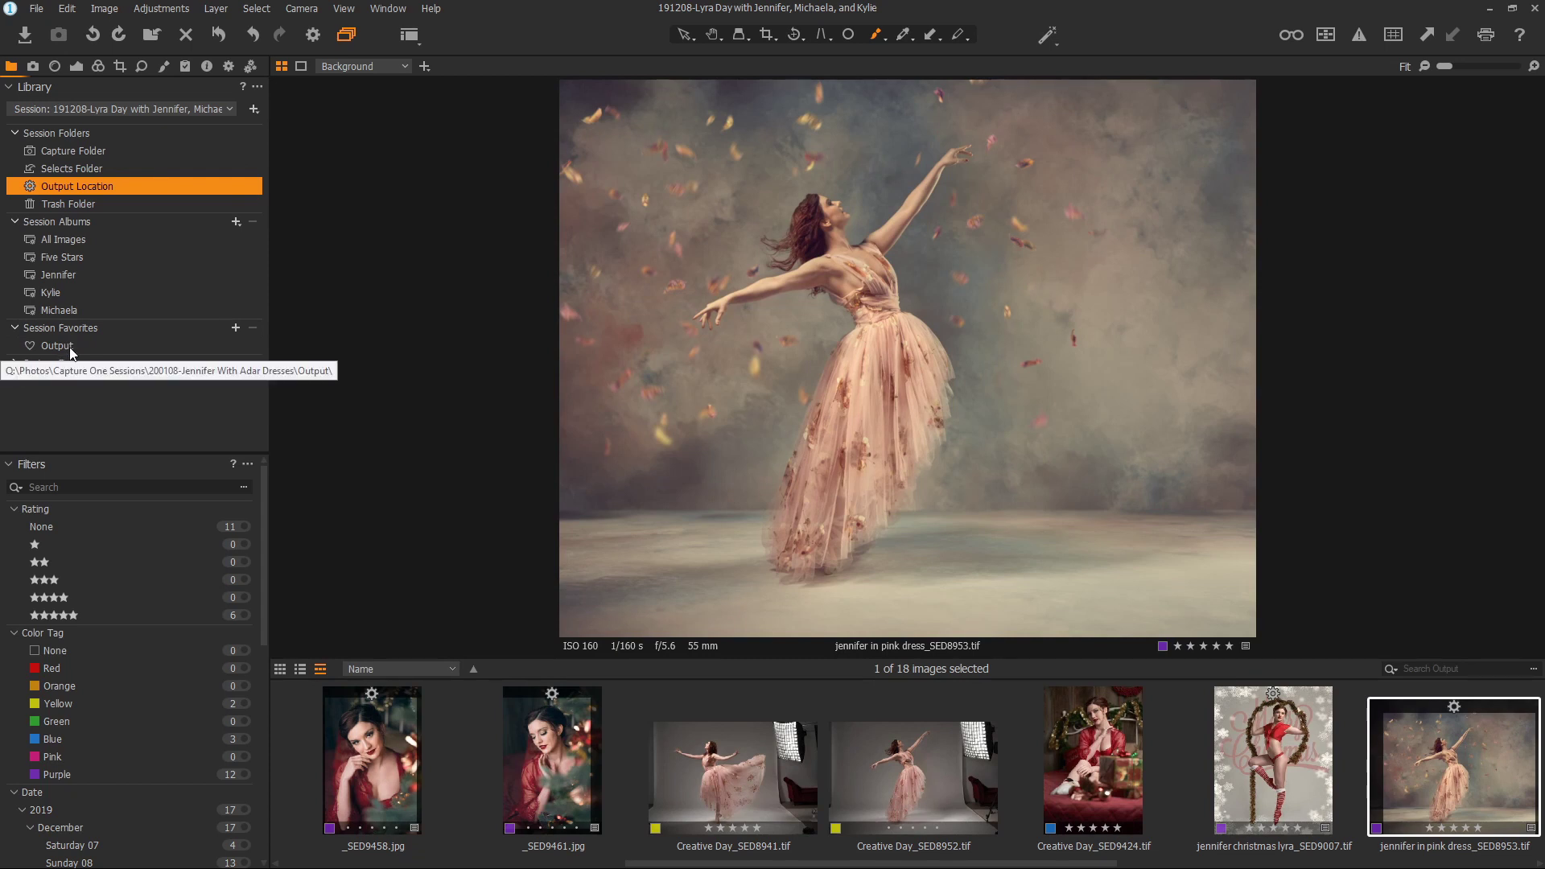
- Show the two images stored in the Output favorite
click(71, 348)
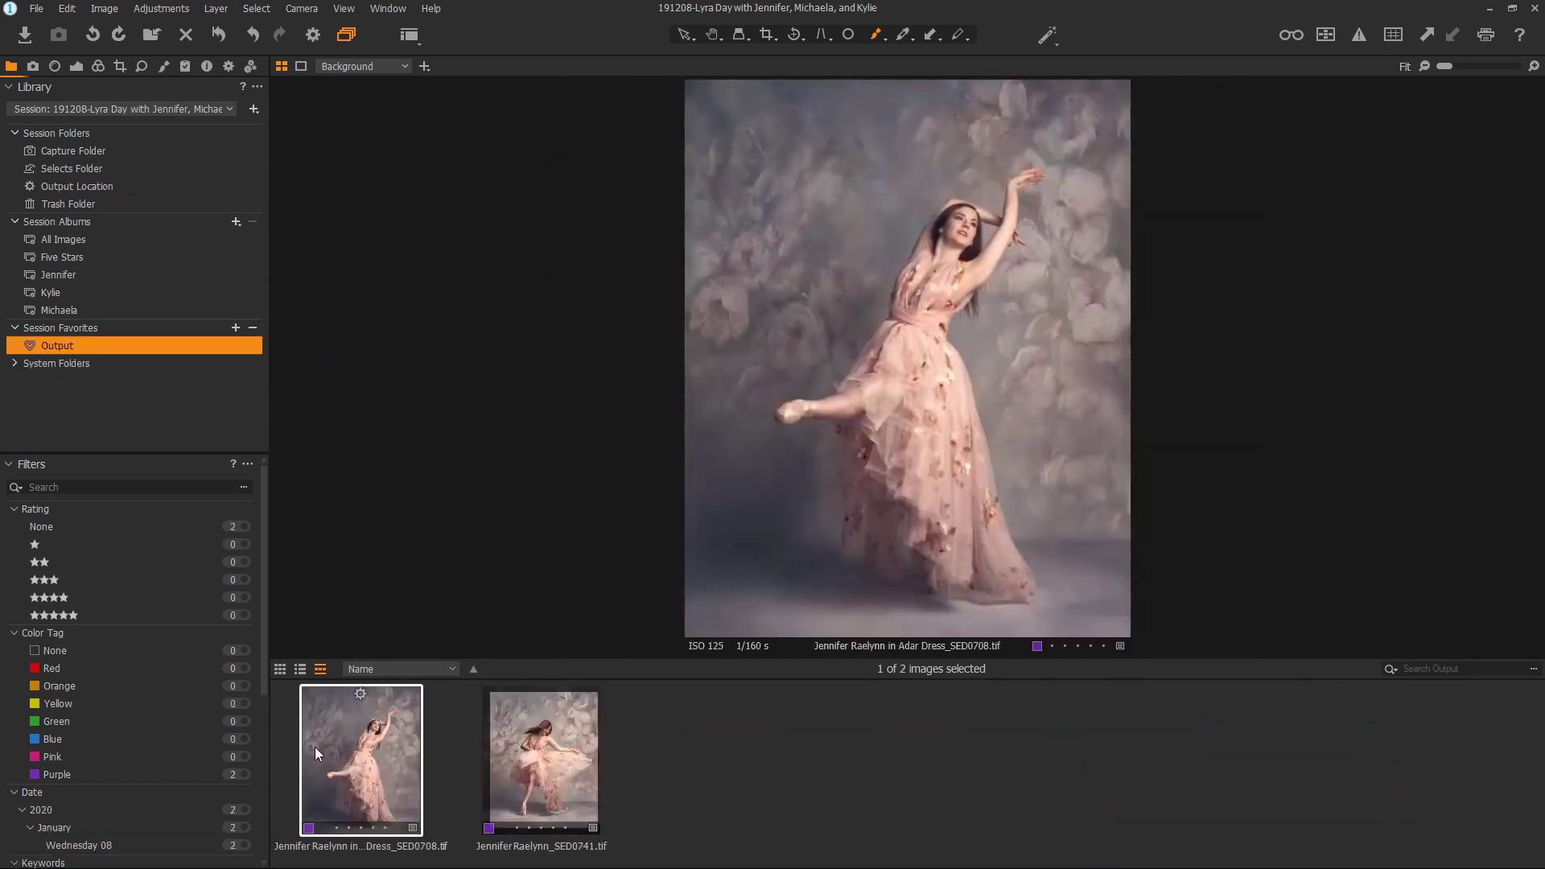